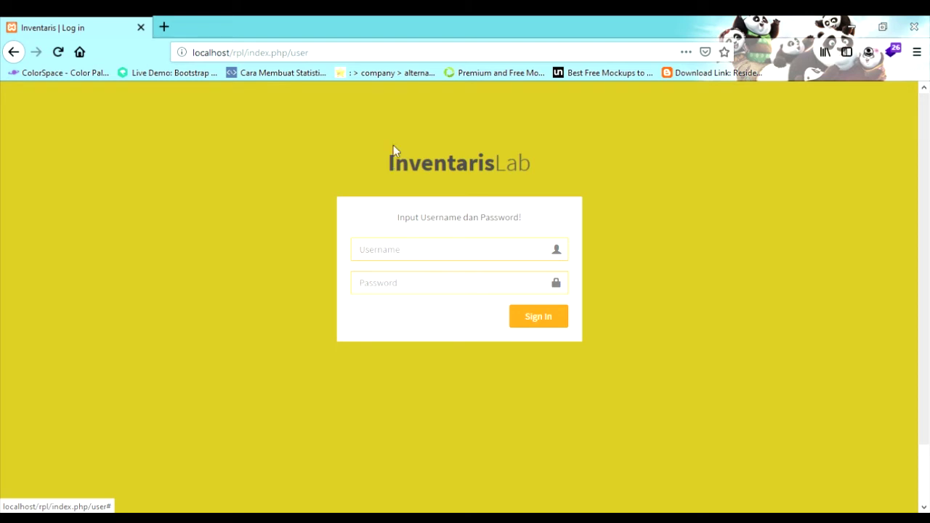
Sign in to the inventory system with the username tim8 and the account password
{"action": "left_click", "coordinate": [421, 260]}
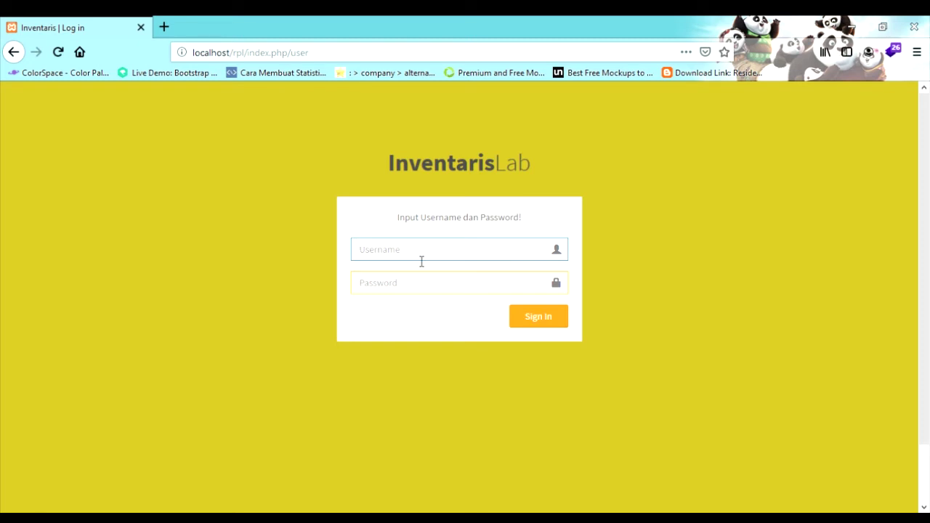
{"action": "type", "text": "tim8"}
{"action": "key", "text": "Tab"}
{"action": "type", "text": "•••••"}
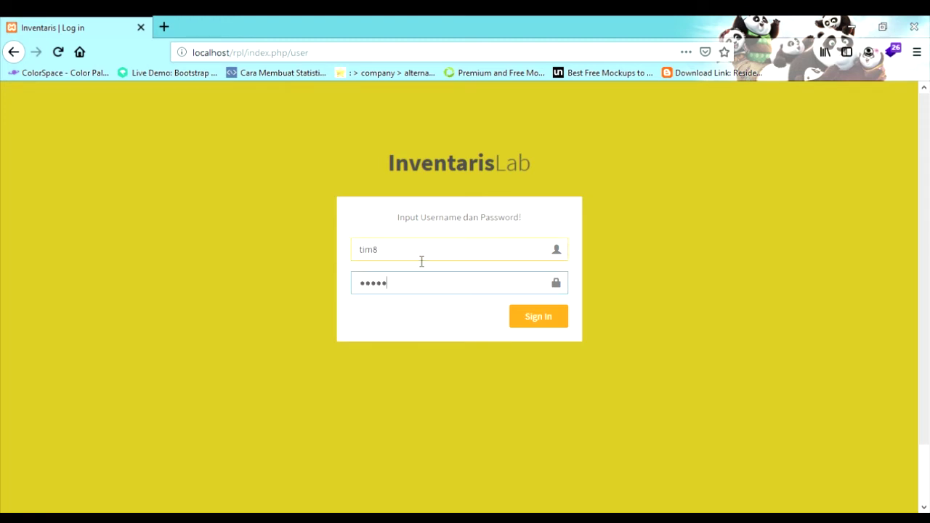
{"action": "left_click", "coordinate": [532, 325]}
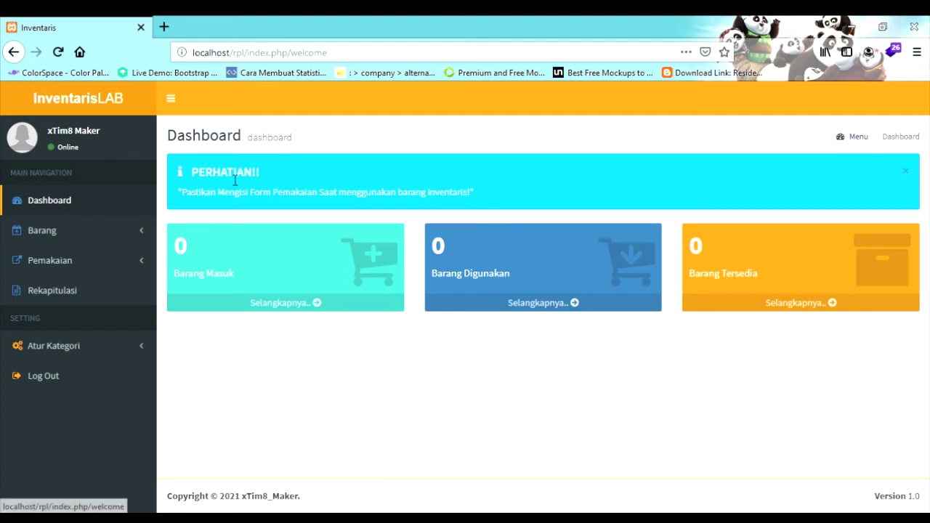
{"action": "left_click", "coordinate": [105, 238]}
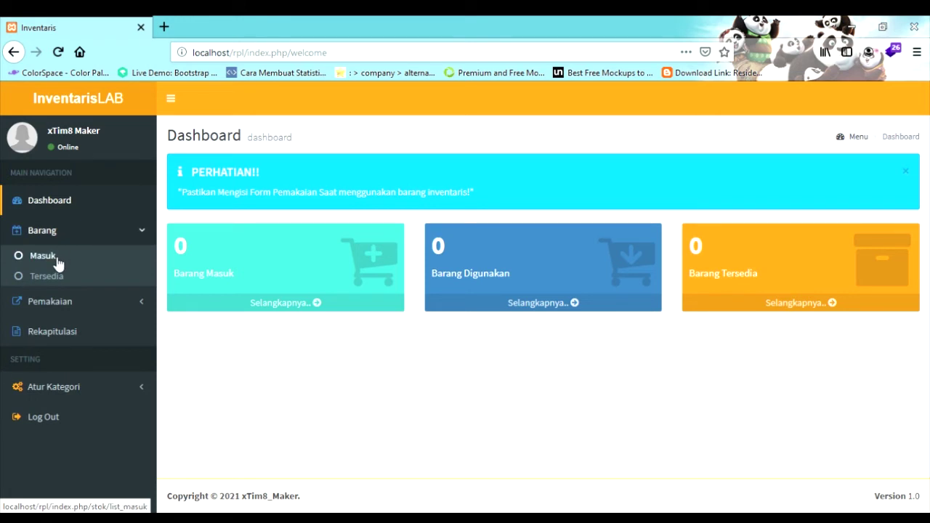
{"action": "left_click", "coordinate": [73, 307]}
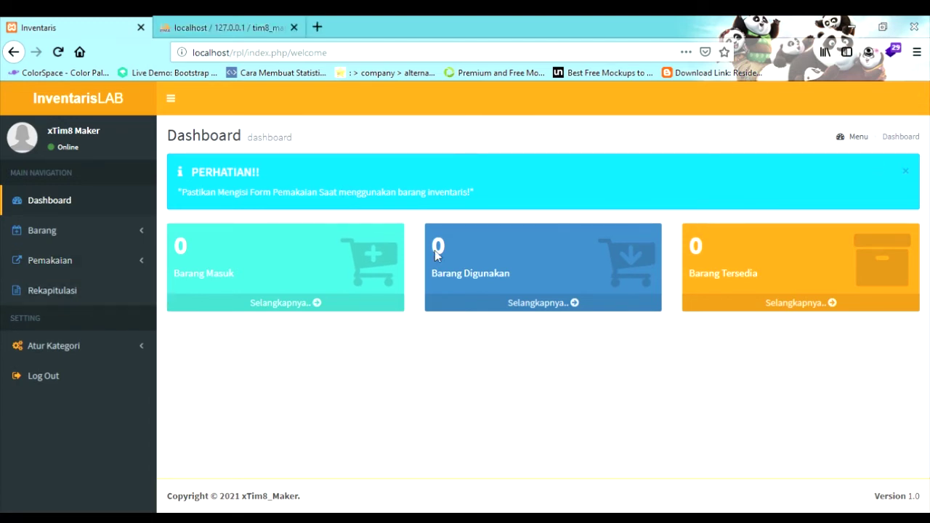
{"action": "left_click", "coordinate": [101, 342]}
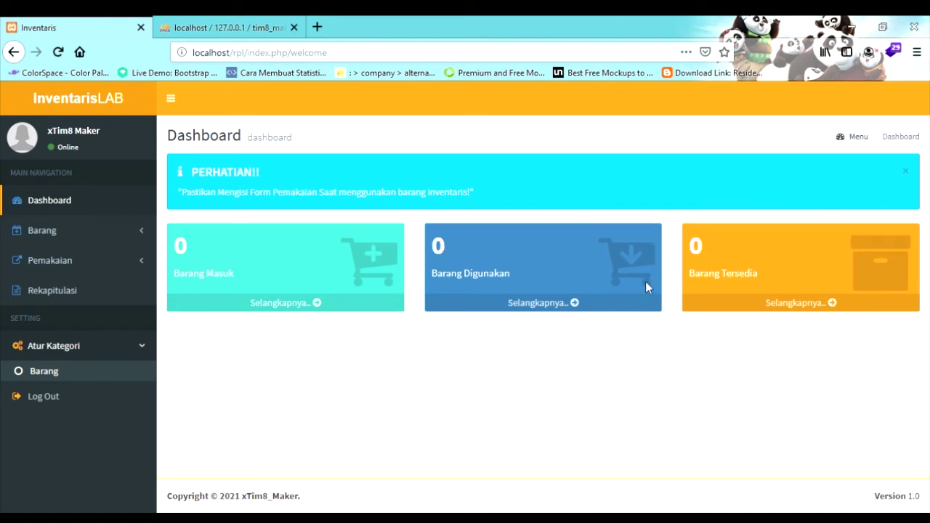
Start a new incoming goods (Barang Masuk) entry for spidol - ATK, dated 01/14/2021, with a quantity of 10
{"action": "left_click", "coordinate": [59, 234]}
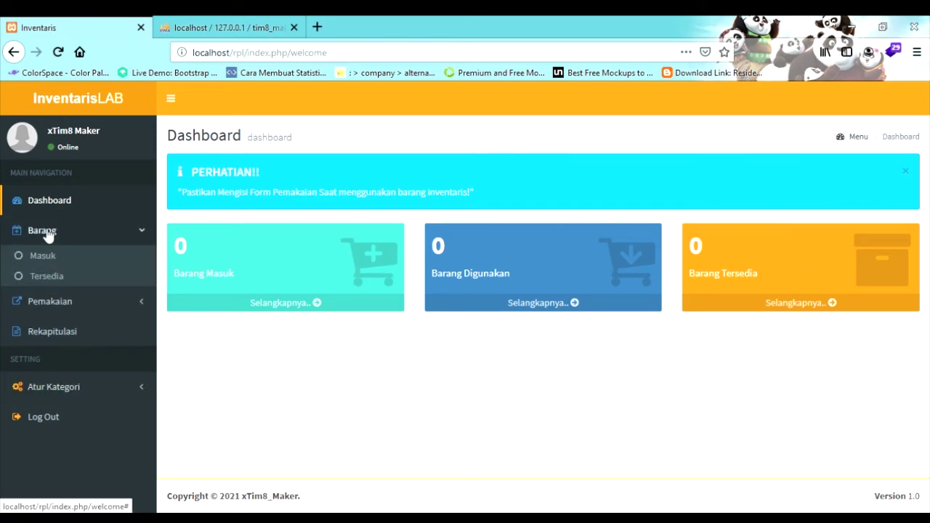
{"action": "left_click", "coordinate": [43, 258]}
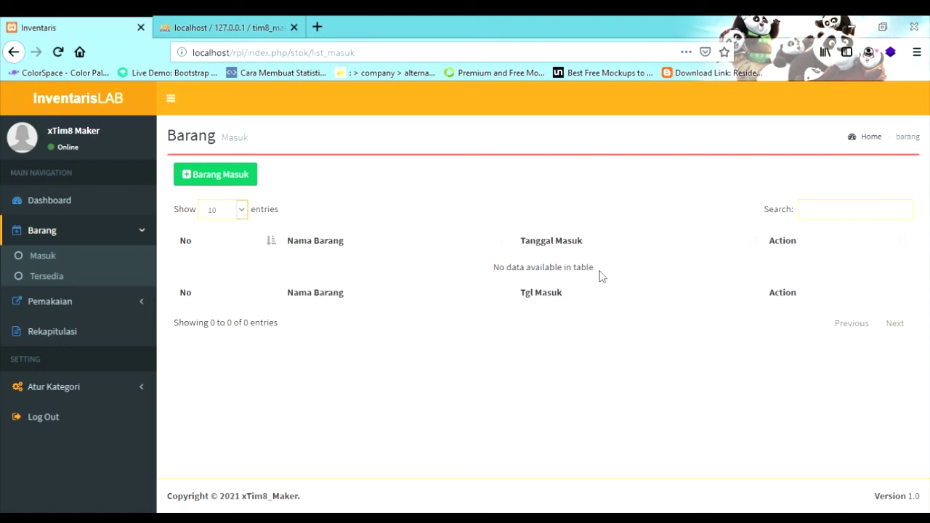
{"action": "left_click", "coordinate": [215, 178]}
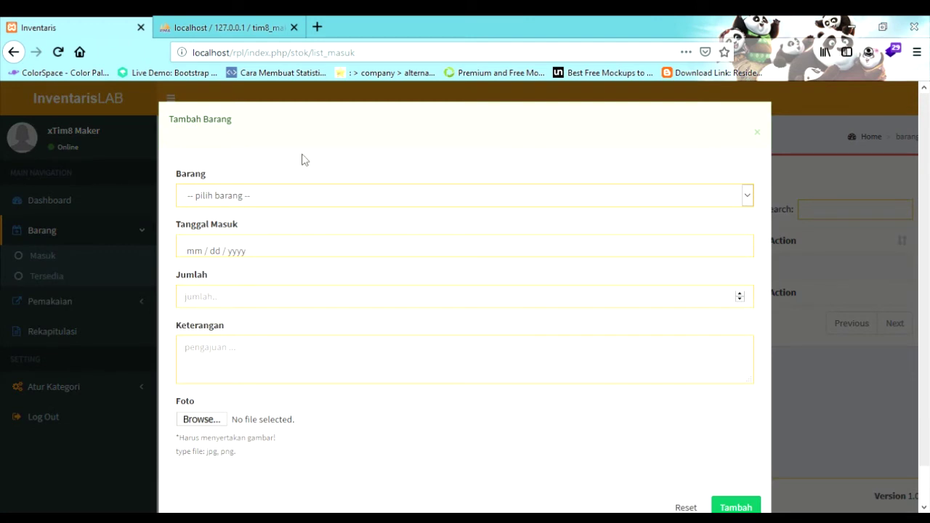
{"action": "left_click", "coordinate": [264, 198]}
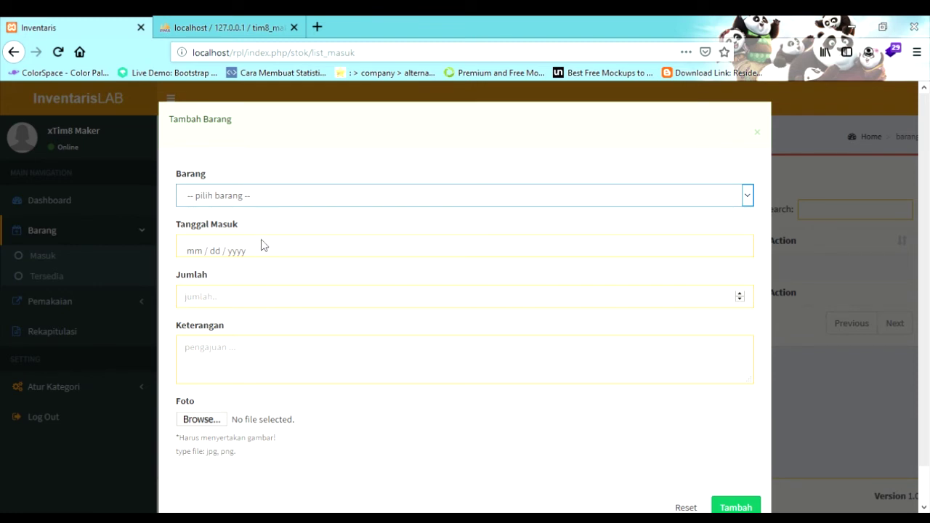
{"action": "key", "text": "Down"}
{"action": "left_click", "coordinate": [291, 252]}
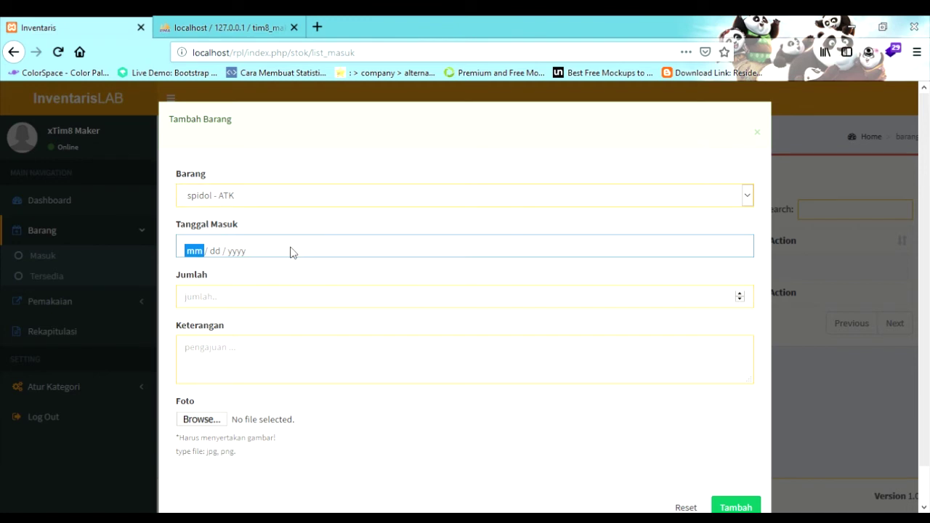
{"action": "type", "text": "01142021"}
{"action": "left_click", "coordinate": [264, 307]}
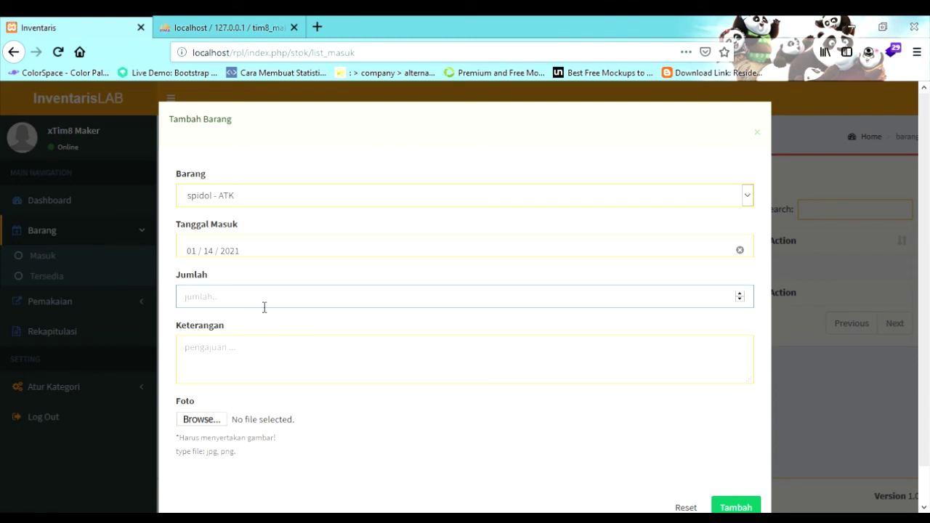
{"action": "type", "text": "10"}
Enter the description "pemgajuan baru", attach the photo bk.PNG and submit the incoming goods entry
{"action": "left_click", "coordinate": [242, 362]}
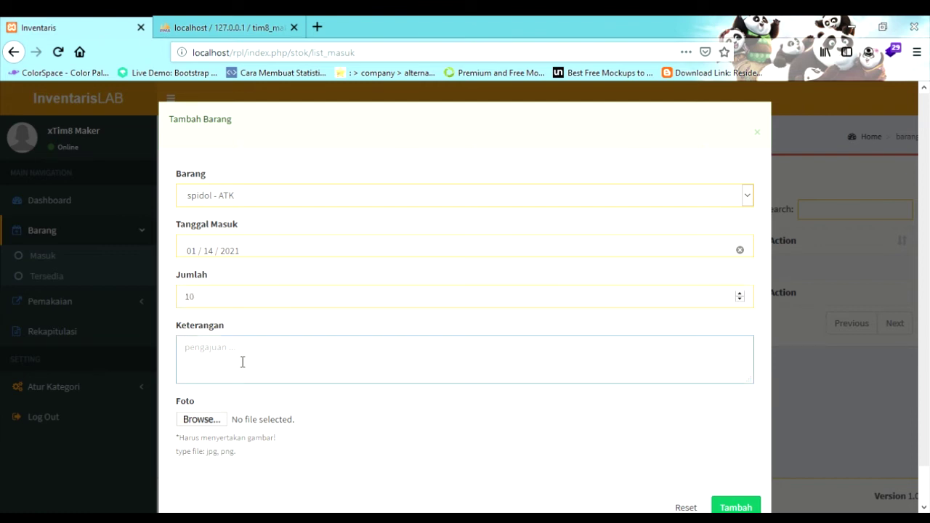
{"action": "type", "text": "pemgajuan baru"}
{"action": "left_click", "coordinate": [267, 423]}
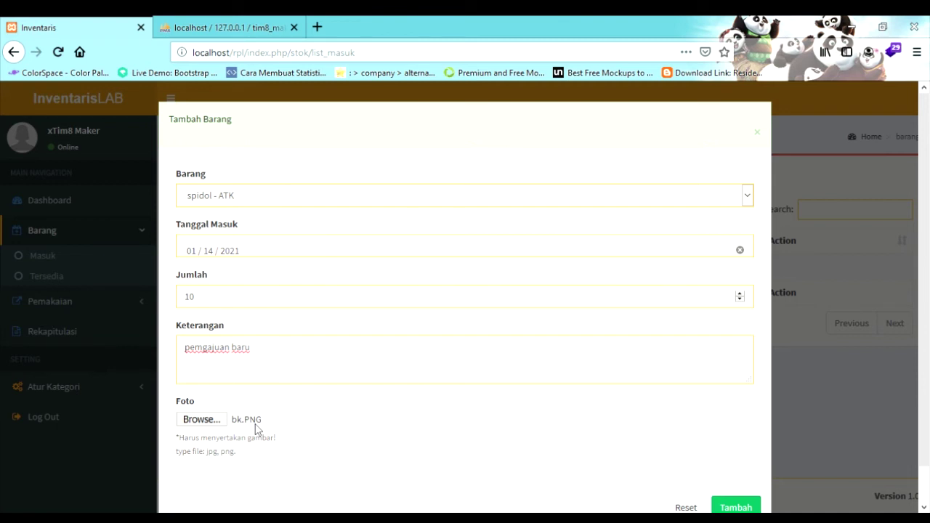
{"action": "scroll", "coordinate": [616, 461], "scroll_direction": "down", "scroll_amount": 1}
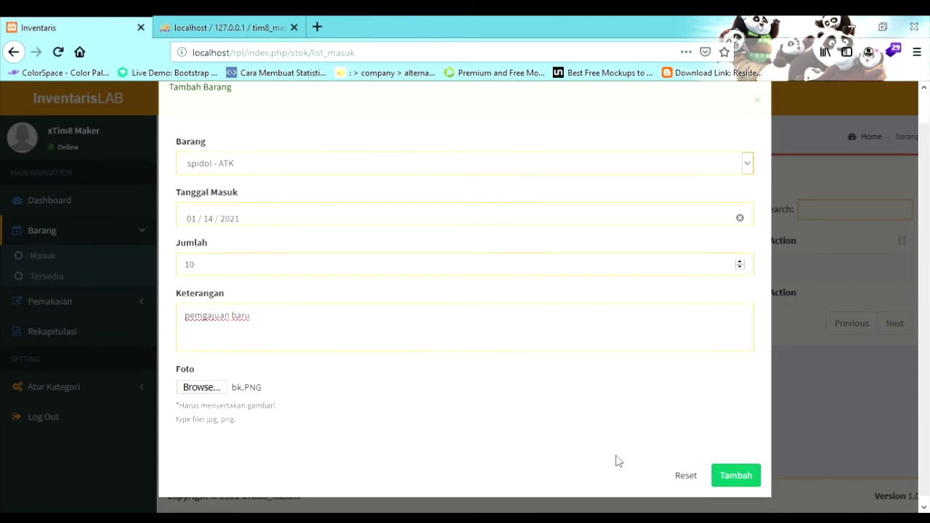
{"action": "left_click", "coordinate": [744, 476]}
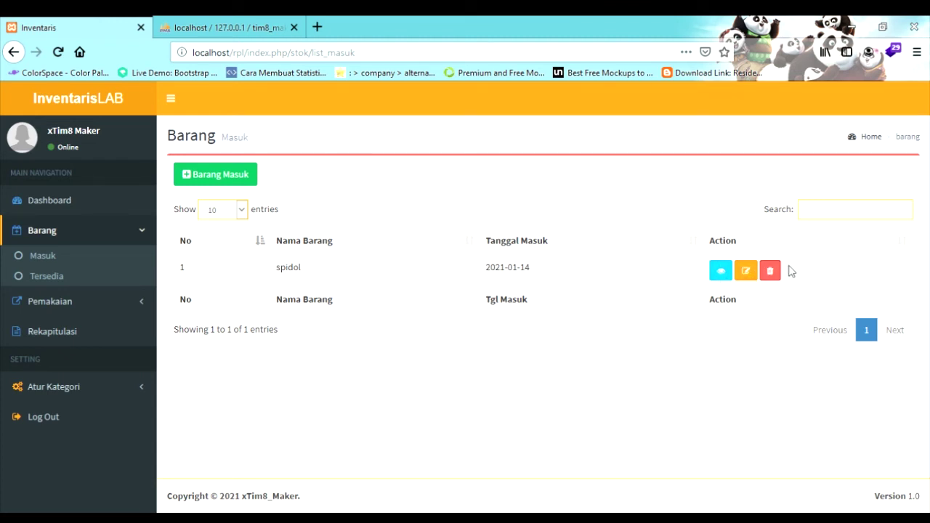
View the details of the spidol entry dated 2021-01-14 and close them
{"action": "left_click", "coordinate": [722, 272]}
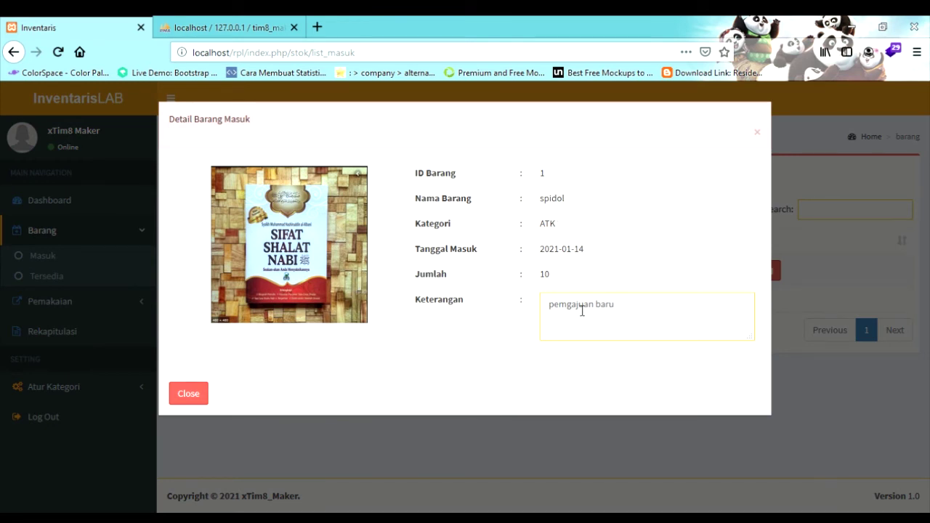
{"action": "left_click", "coordinate": [190, 396]}
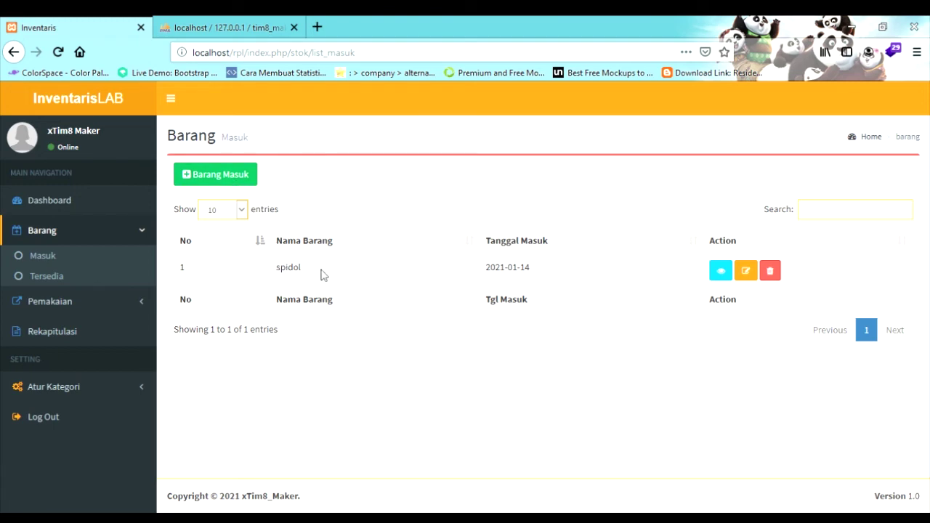
Start a second incoming goods entry for spidol - ATK, dated 01/21/2021, with a quantity of 5
{"action": "left_click", "coordinate": [241, 179]}
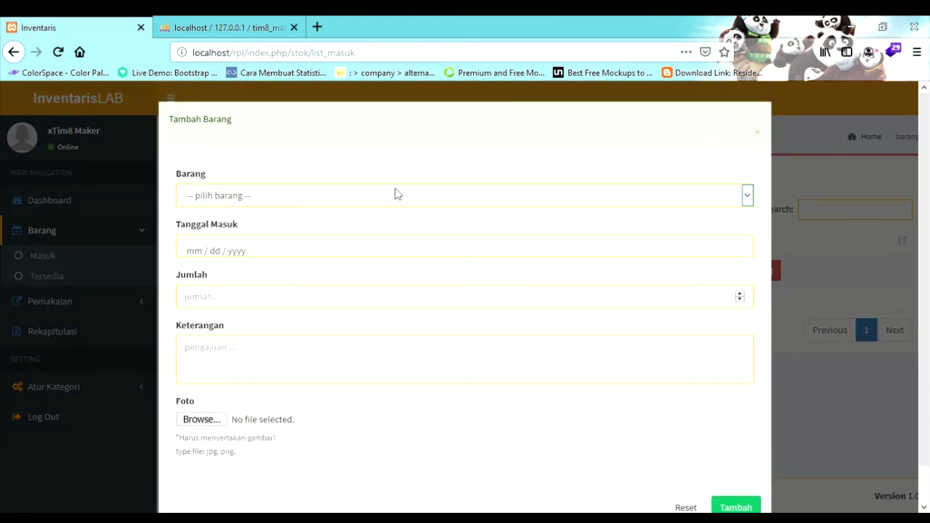
{"action": "left_click", "coordinate": [399, 194]}
{"action": "left_click", "coordinate": [293, 239]}
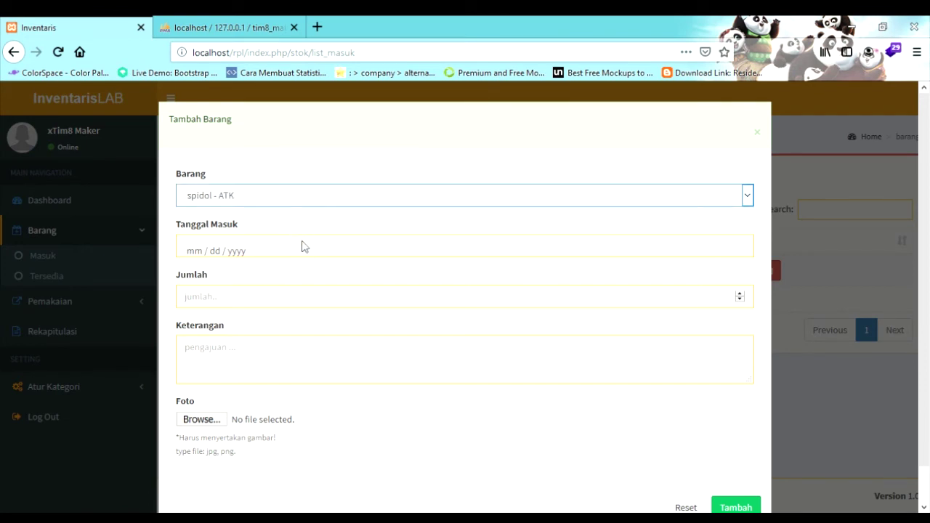
{"action": "left_click", "coordinate": [303, 247]}
{"action": "type", "text": "01212021"}
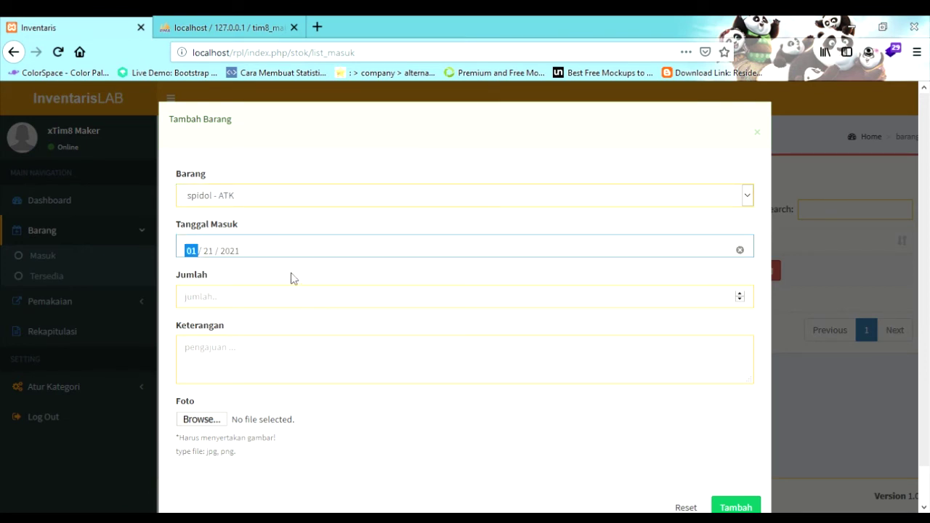
{"action": "left_click", "coordinate": [283, 305]}
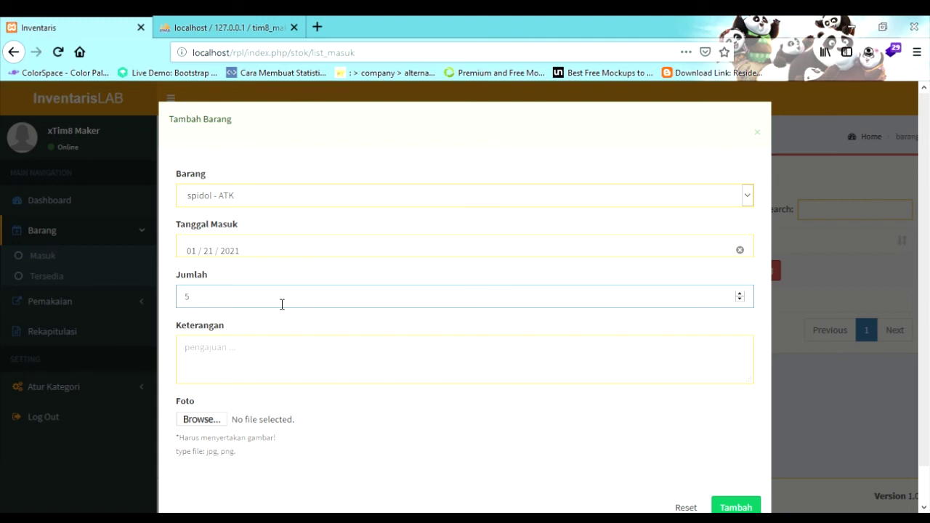
Enter the description "menyusul", attach the photo pp.jpg and submit the second incoming goods entry
{"action": "left_click", "coordinate": [284, 361]}
{"action": "type", "text": "menyusun"}
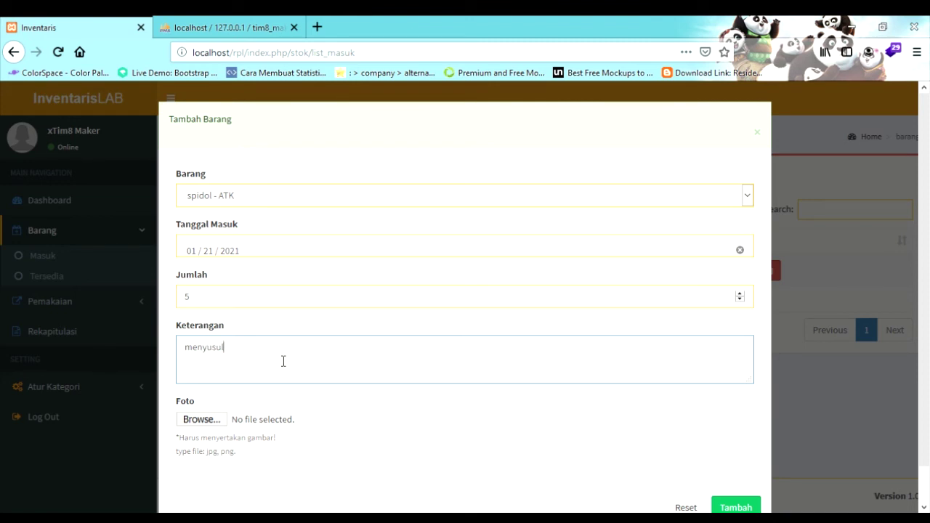
{"action": "key", "text": "Tab"}
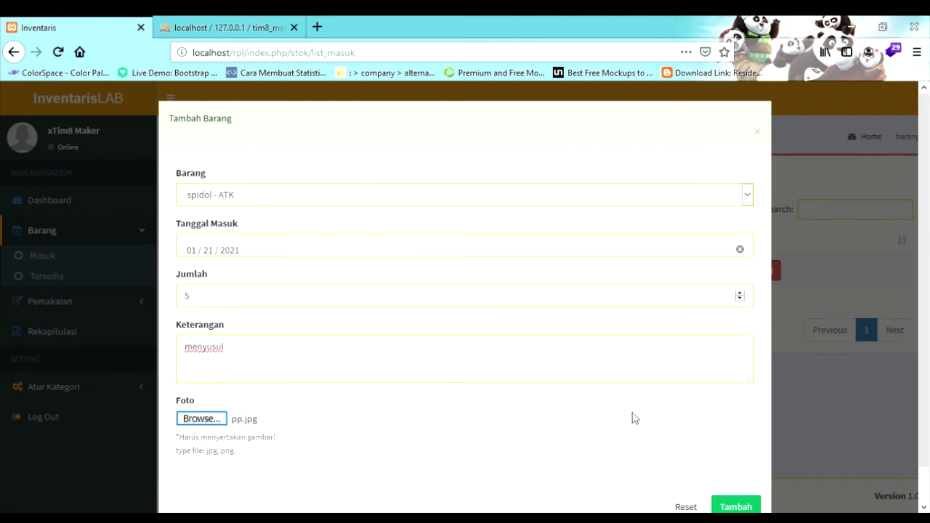
{"action": "scroll", "coordinate": [636, 422], "scroll_direction": "down", "scroll_amount": 1}
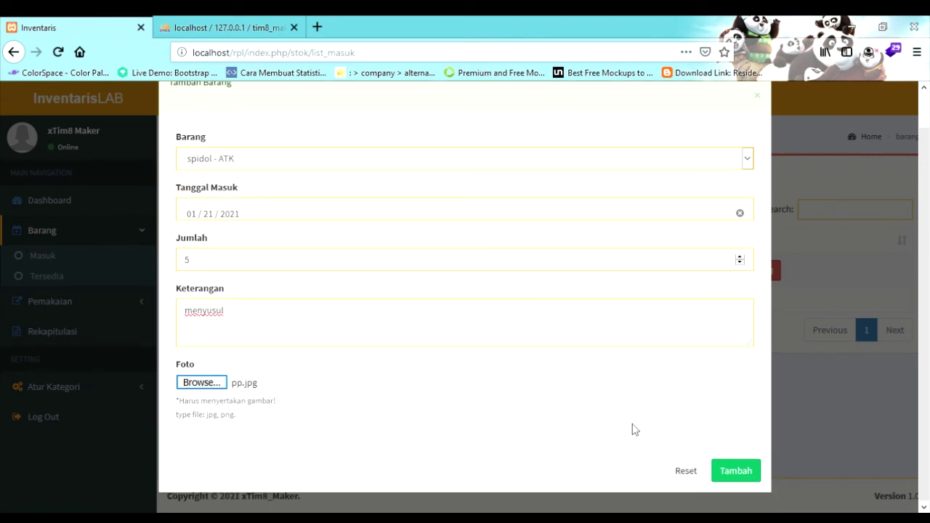
{"action": "left_click", "coordinate": [737, 471]}
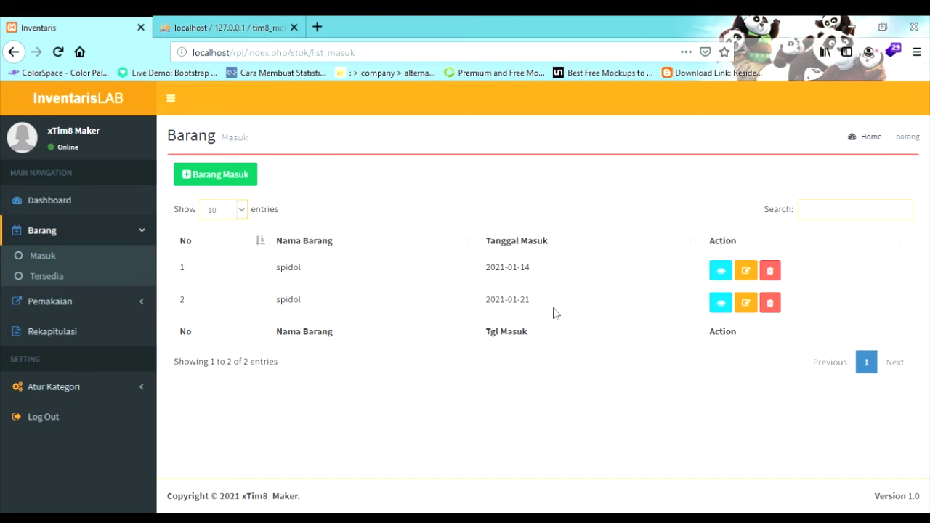
Compare the details of the two incoming spidol entries, checking the quantity of each
{"action": "left_click", "coordinate": [721, 304]}
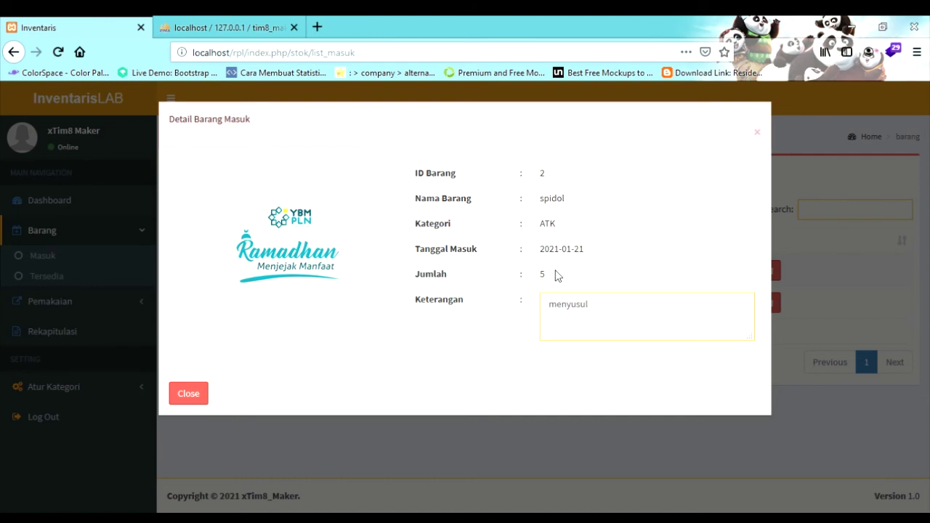
{"action": "left_click", "coordinate": [188, 394]}
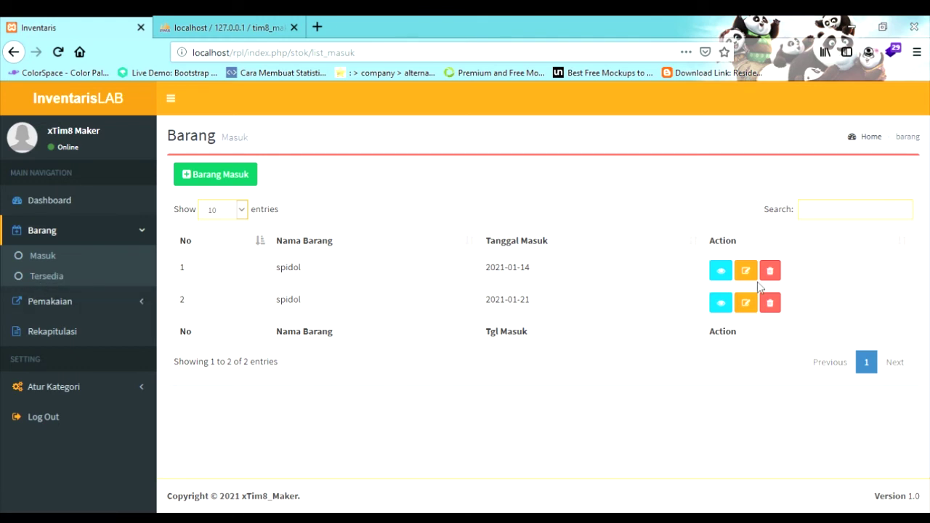
{"action": "left_click", "coordinate": [722, 272]}
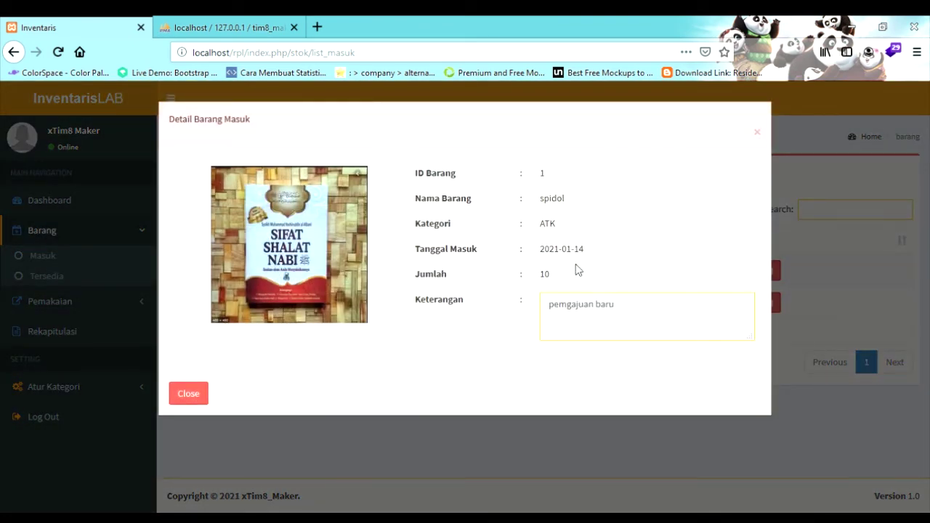
{"action": "left_click", "coordinate": [188, 393]}
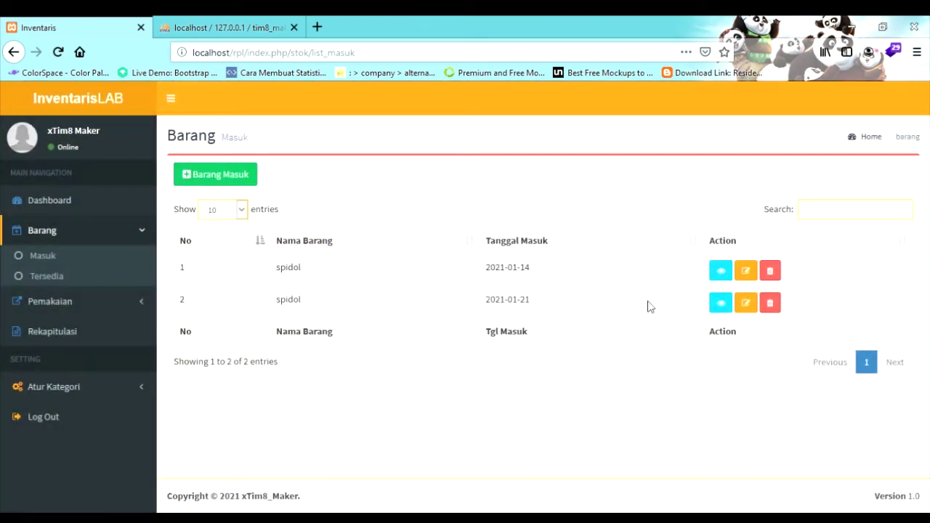
{"action": "left_click", "coordinate": [719, 304]}
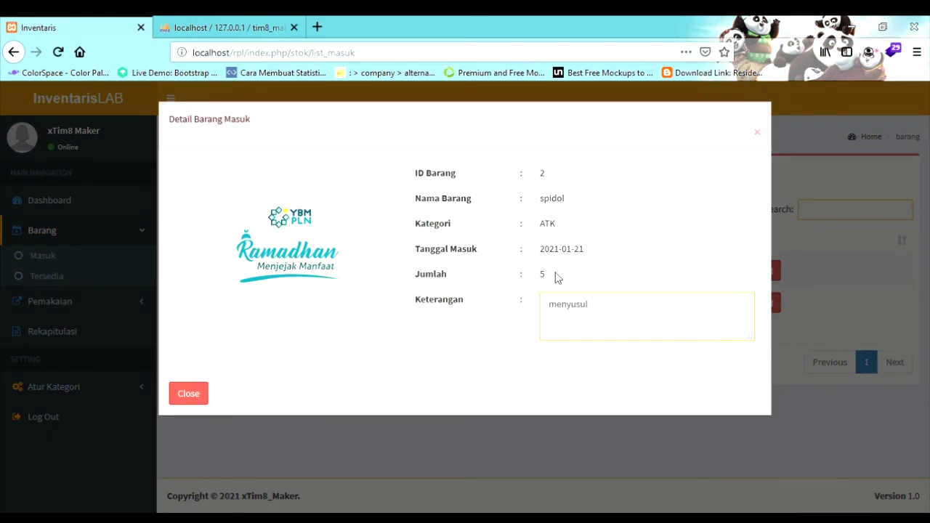
{"action": "left_click", "coordinate": [197, 393]}
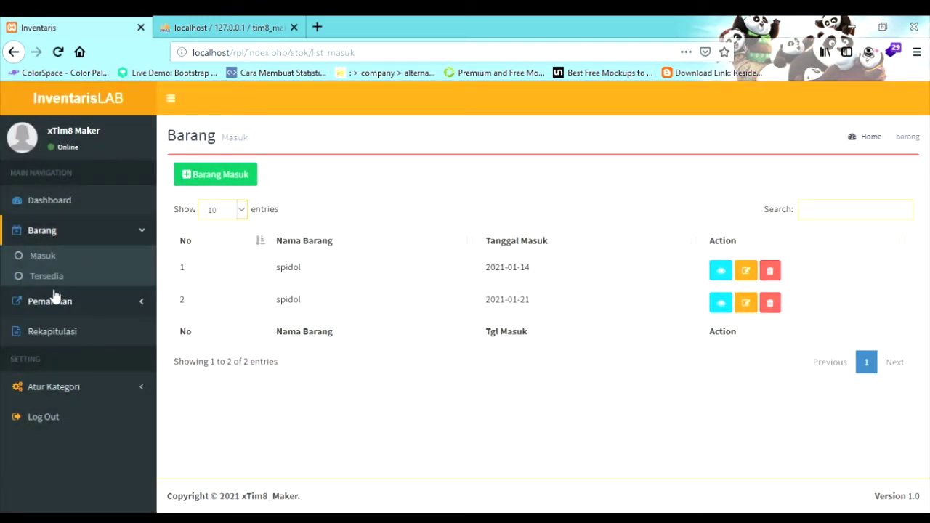
Check the current spidol quantity in the available goods list and the stock totals on the dashboard
{"action": "left_click", "coordinate": [45, 283]}
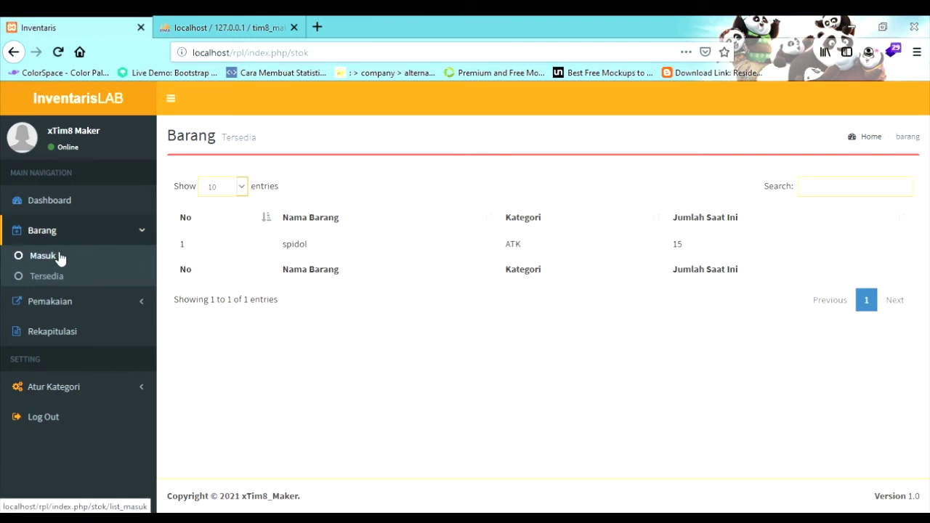
{"action": "left_click", "coordinate": [64, 207]}
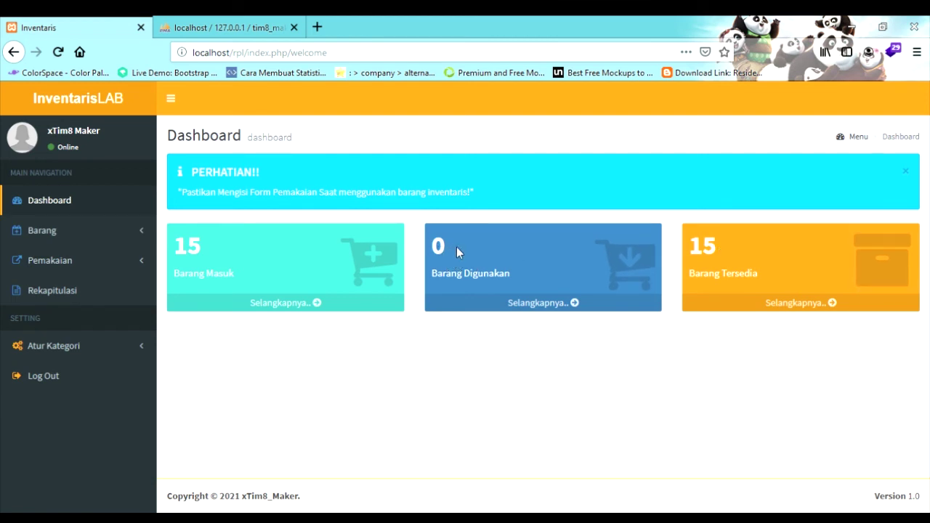
Start a goods usage entry for spidol - ATK with a used quantity of 5
{"action": "left_click", "coordinate": [54, 269]}
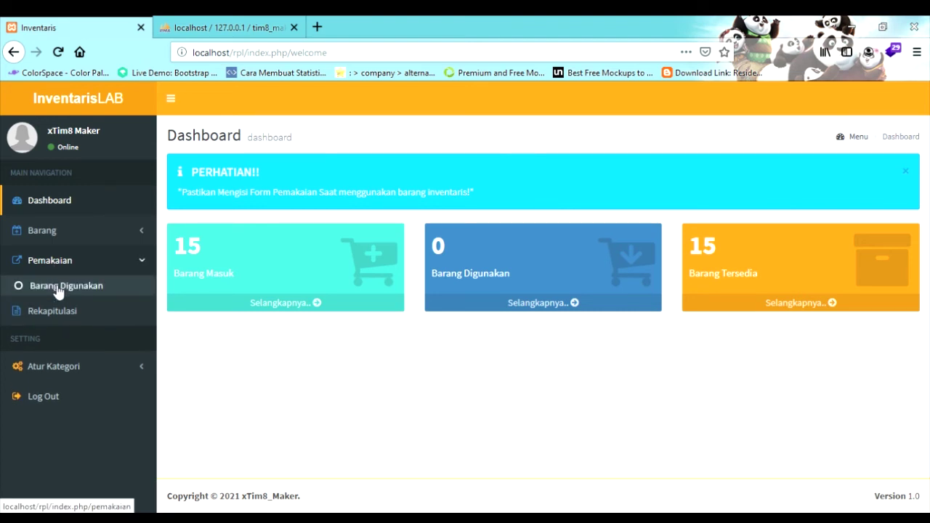
{"action": "left_click", "coordinate": [58, 290]}
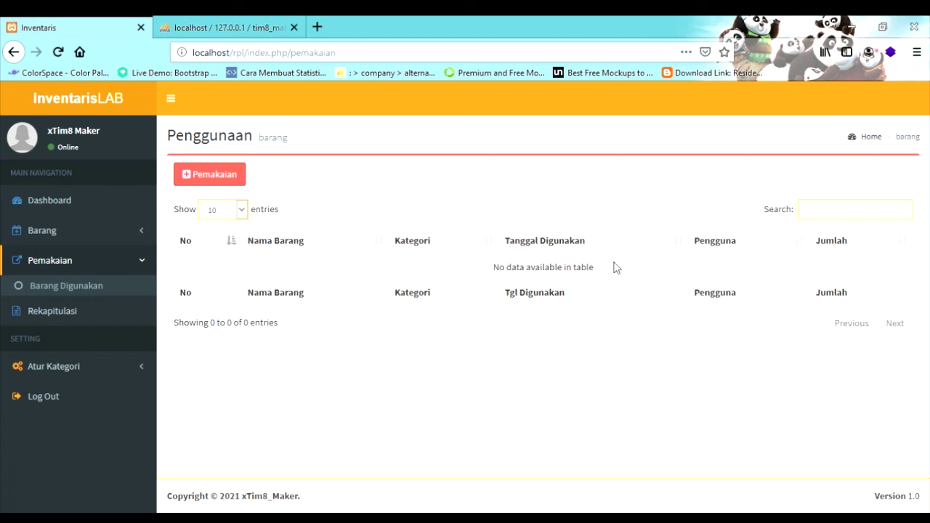
{"action": "left_click", "coordinate": [216, 181]}
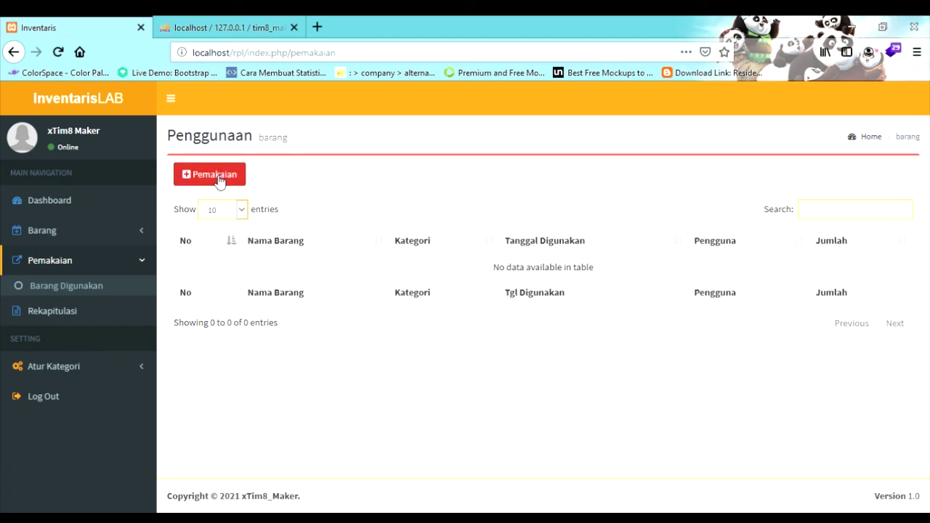
{"action": "left_click", "coordinate": [232, 201]}
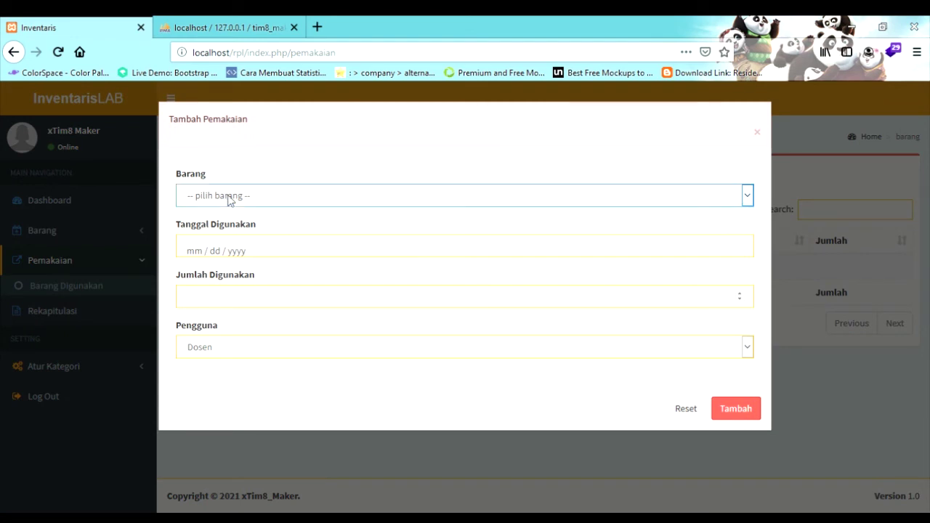
{"action": "left_click", "coordinate": [228, 234]}
{"action": "left_click", "coordinate": [248, 304]}
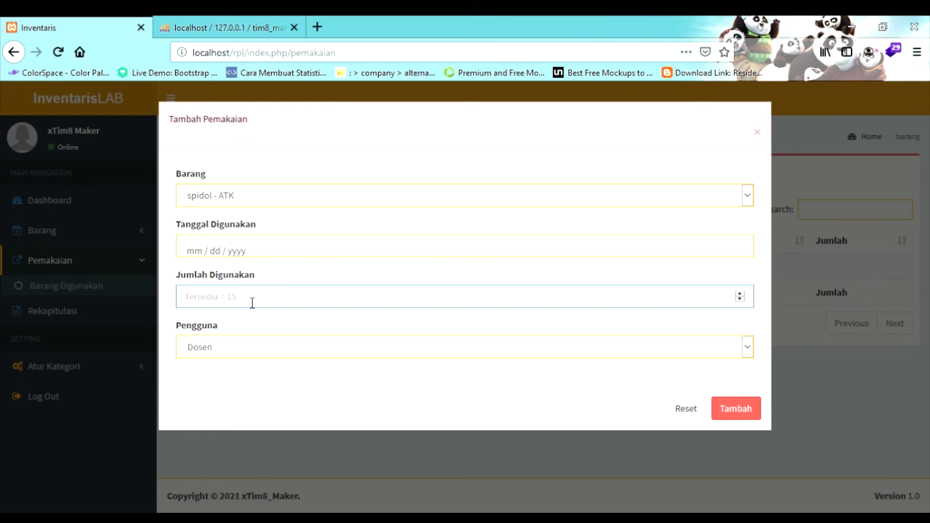
{"action": "type", "text": "5"}
Date the usage entry 01/30/2021 with Dosen as the user, submit it and check the dashboard totals
{"action": "left_click", "coordinate": [276, 252]}
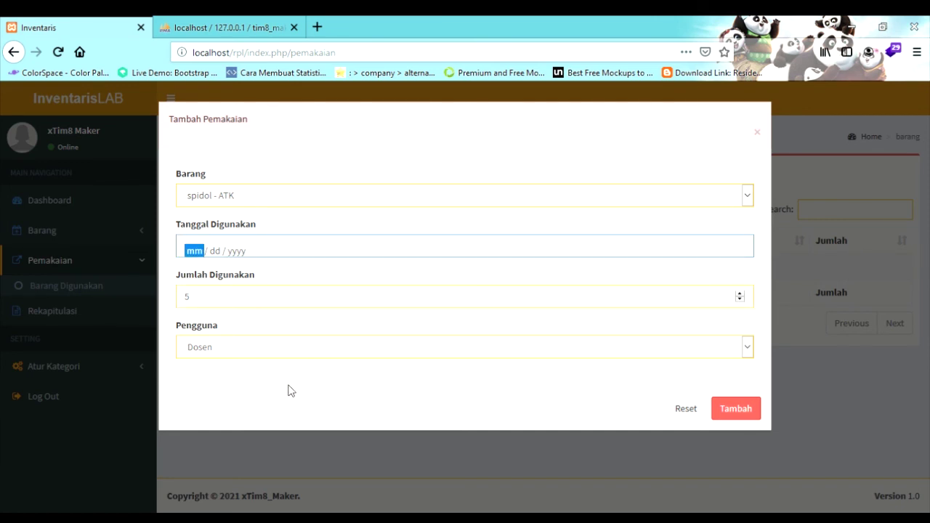
{"action": "type", "text": "01302021"}
{"action": "left_click", "coordinate": [230, 354]}
{"action": "key", "text": "Down"}
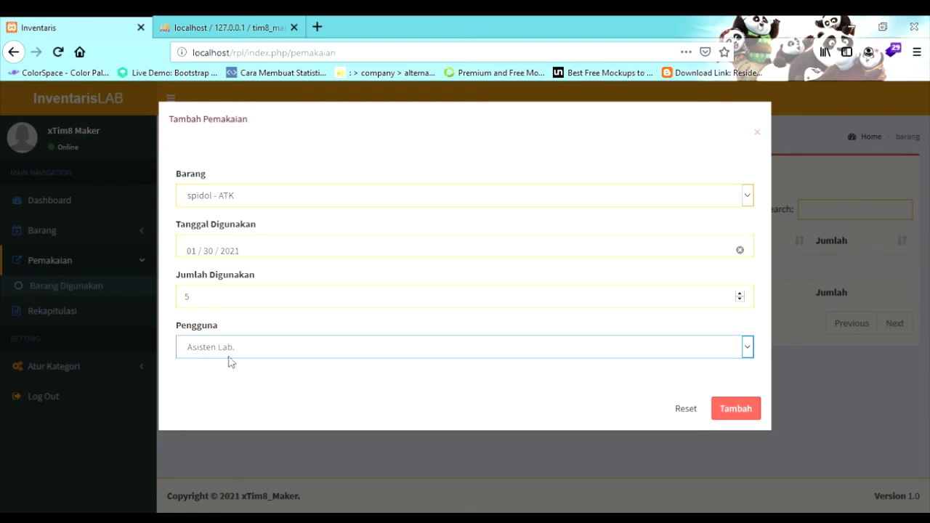
{"action": "key", "text": "Up"}
{"action": "left_click", "coordinate": [753, 410]}
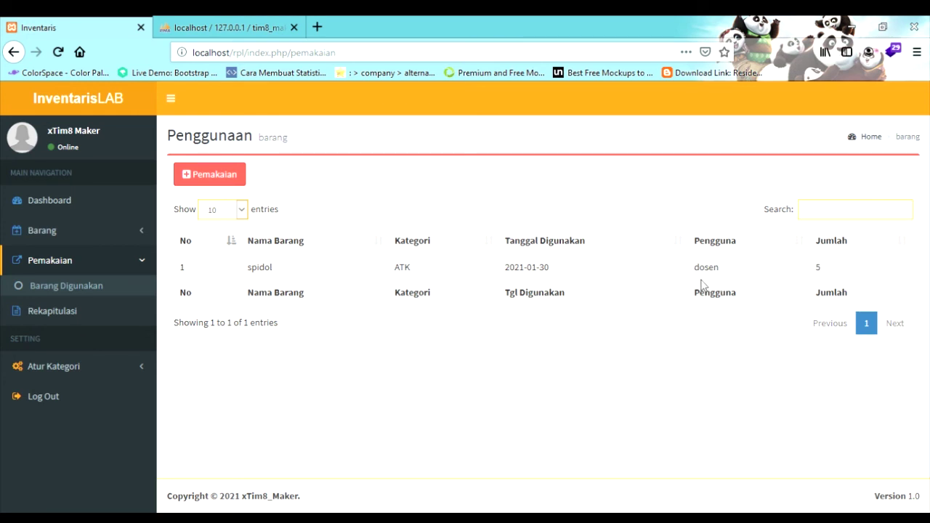
{"action": "left_click", "coordinate": [35, 206]}
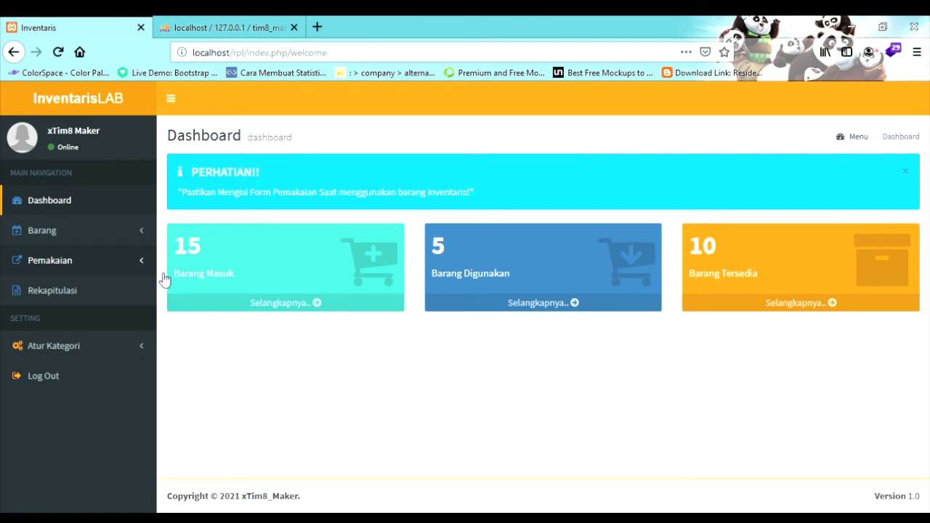
Export a recap report for the category Barang Masuk covering all goods
{"action": "left_click", "coordinate": [73, 297]}
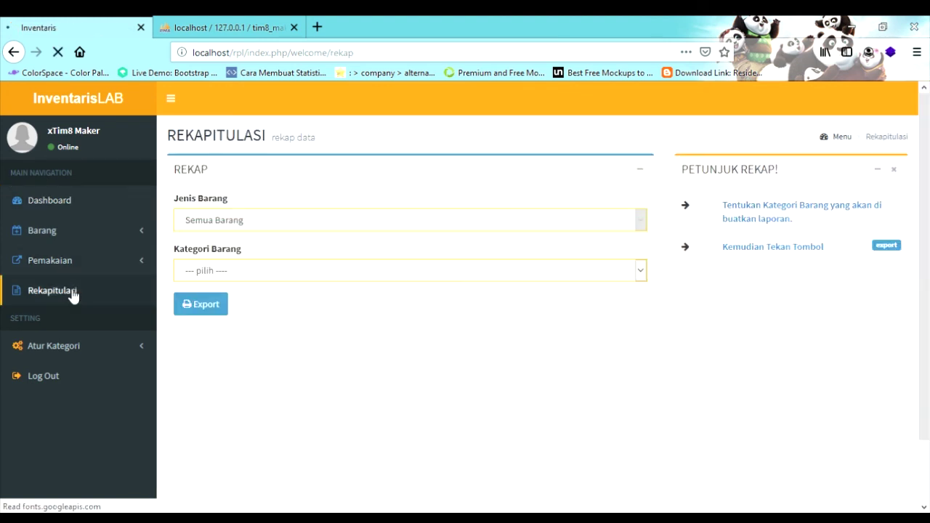
{"action": "left_click", "coordinate": [382, 276]}
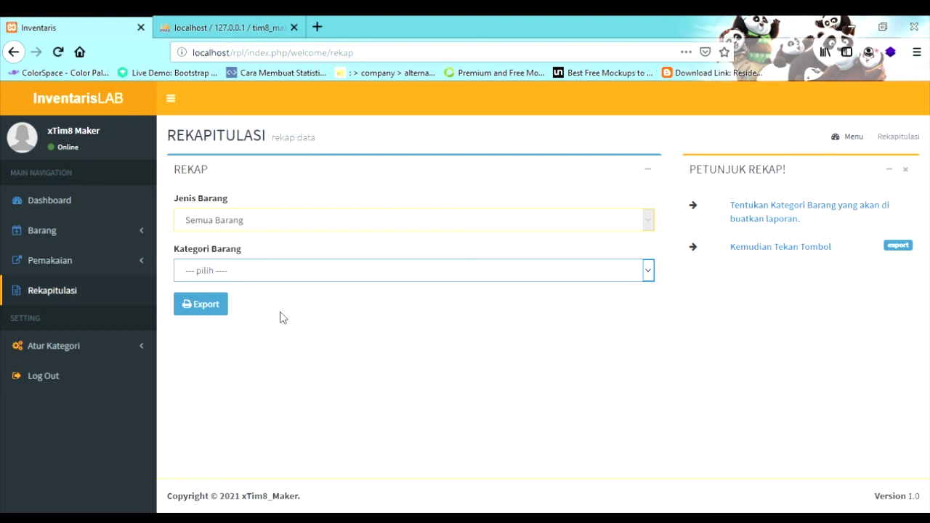
{"action": "key", "text": "Down"}
{"action": "left_click", "coordinate": [195, 311]}
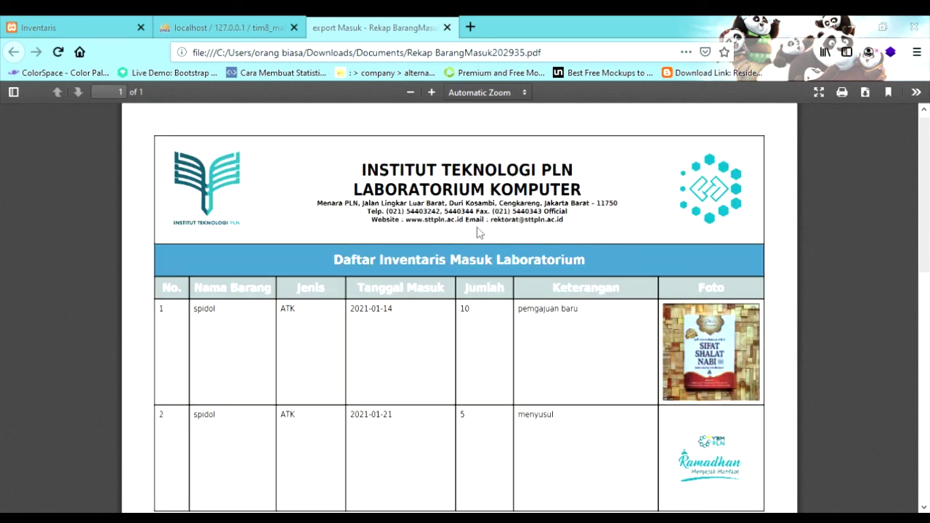
Examine the entries and photos in the exported incoming goods PDF and return to the recap page
{"action": "left_click", "coordinate": [410, 92]}
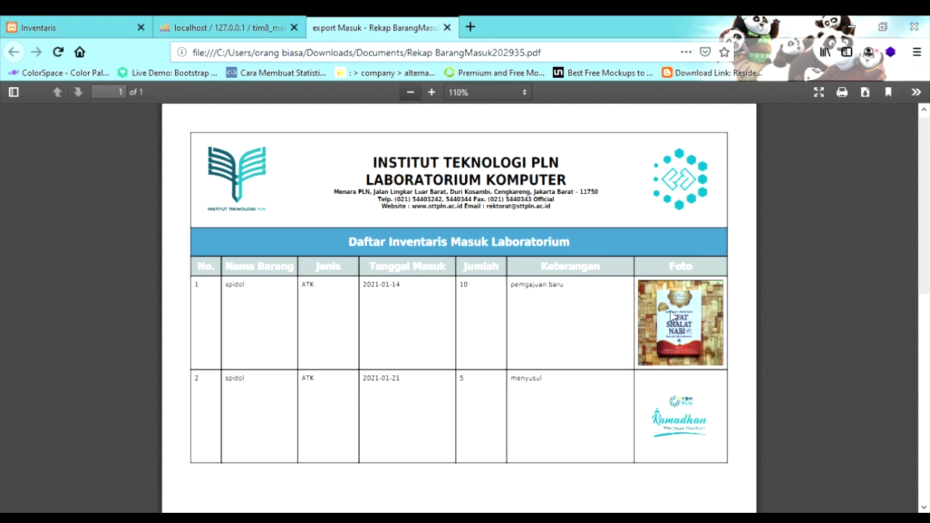
{"action": "scroll", "coordinate": [674, 317], "scroll_direction": "down", "scroll_amount": 2}
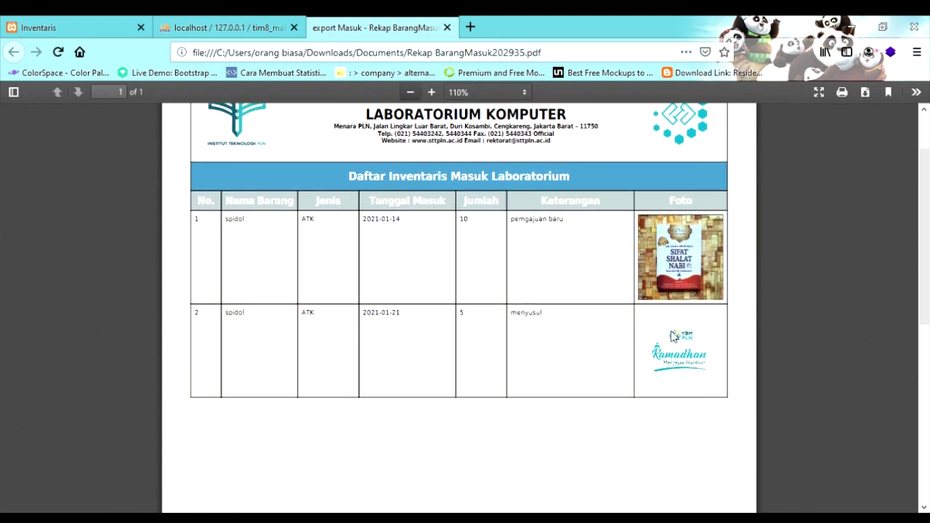
{"action": "scroll", "coordinate": [669, 318], "scroll_direction": "up", "scroll_amount": 2}
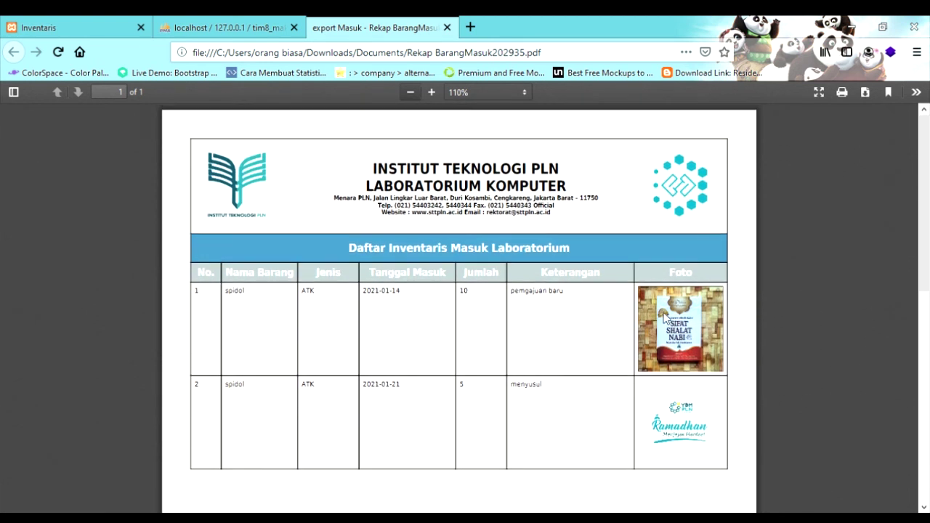
{"action": "left_click", "coordinate": [91, 21]}
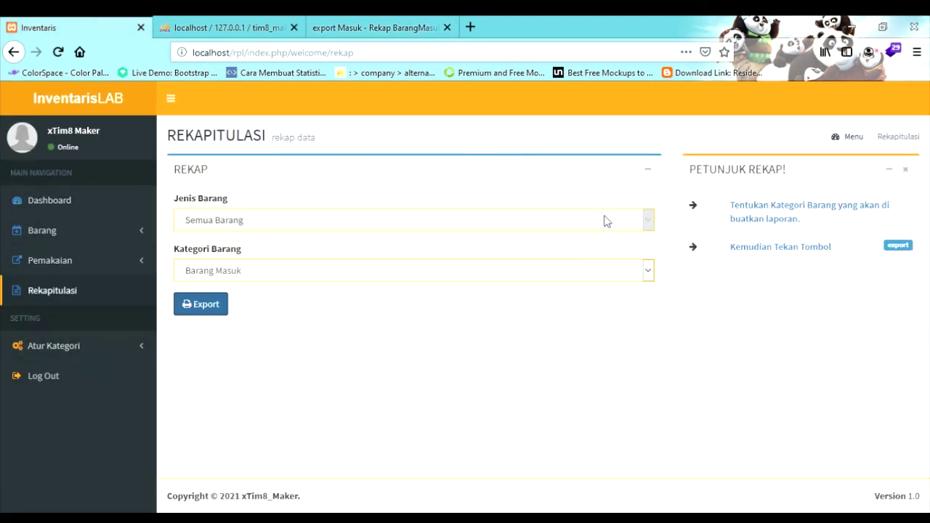
{"action": "left_click", "coordinate": [201, 304]}
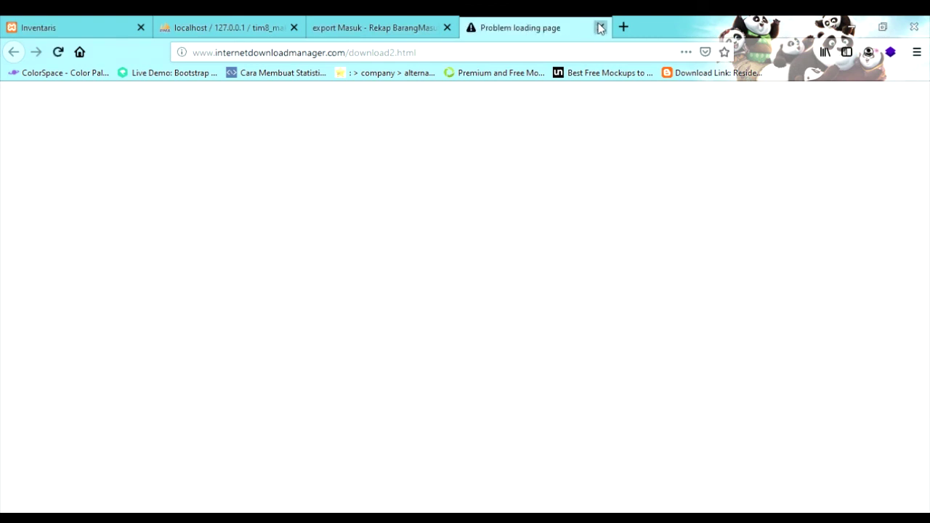
{"action": "left_click", "coordinate": [600, 26]}
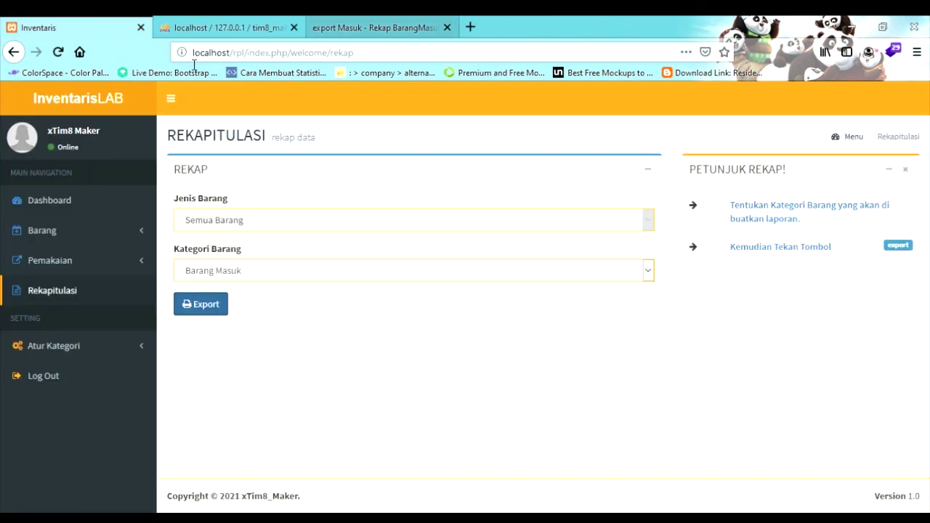
Add the item "vacum" with the category "Alat Kebersihan" to the goods master list and check its row there
{"action": "left_click", "coordinate": [86, 356]}
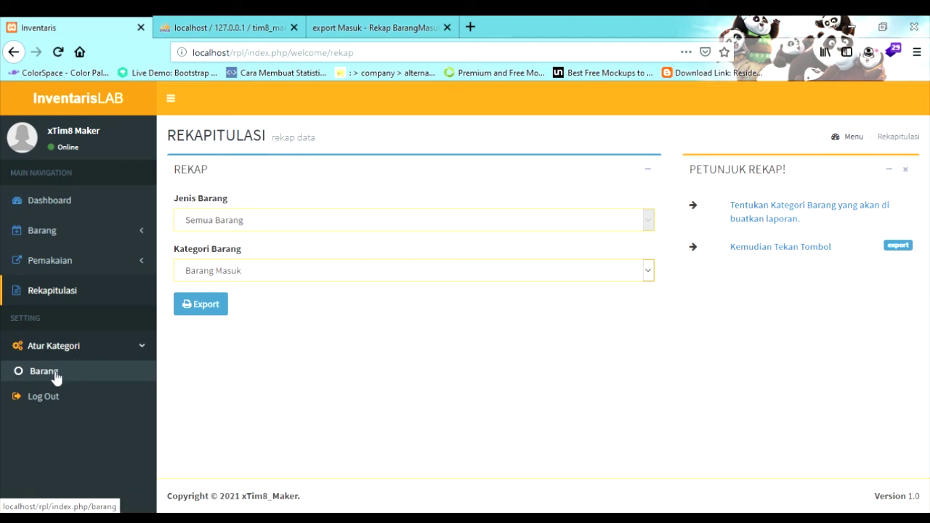
{"action": "left_click", "coordinate": [56, 377]}
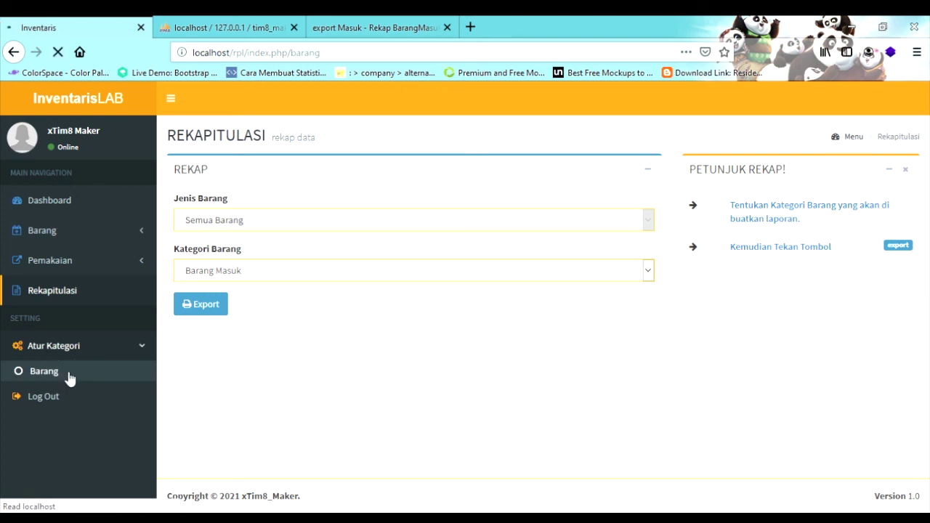
{"action": "scroll", "coordinate": [344, 282], "scroll_direction": "down", "scroll_amount": 3}
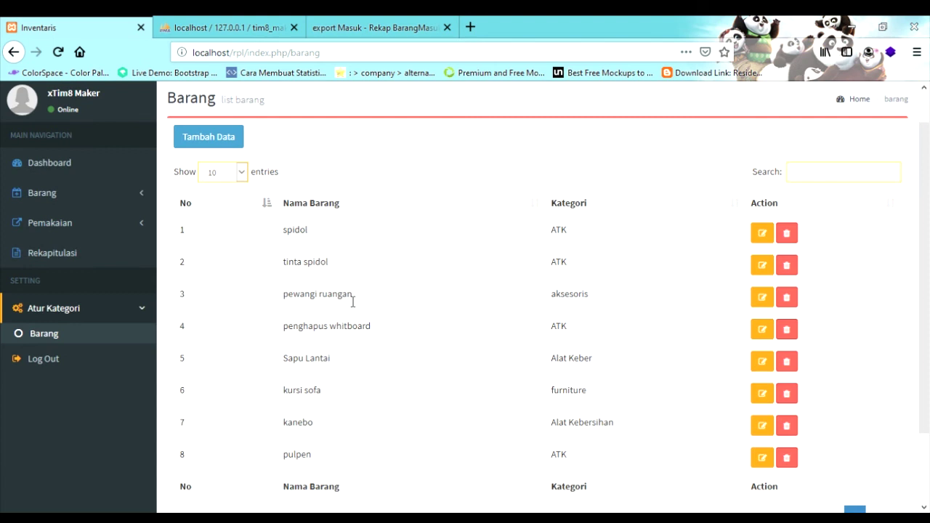
{"action": "scroll", "coordinate": [352, 379], "scroll_direction": "up", "scroll_amount": 3}
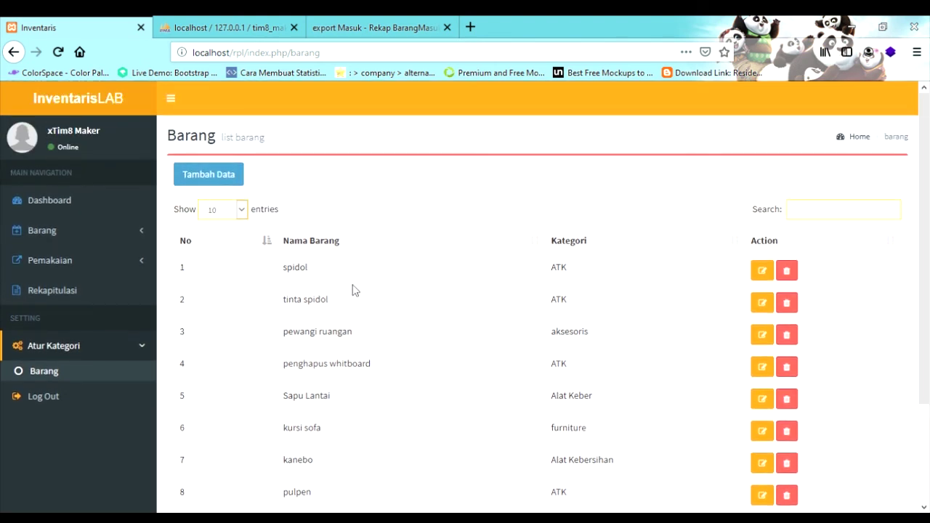
{"action": "left_click", "coordinate": [208, 174]}
{"action": "left_click", "coordinate": [227, 202]}
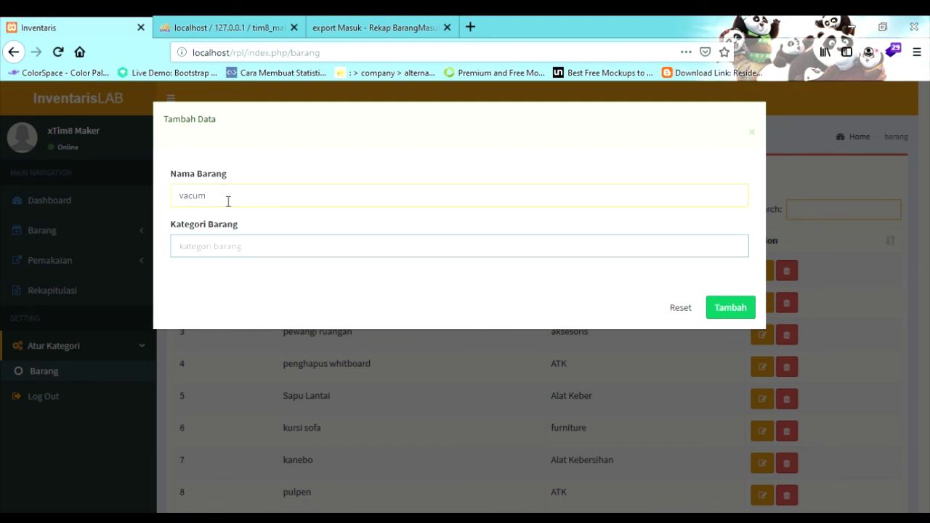
{"action": "type", "text": "A"}
{"action": "left_click", "coordinate": [342, 320]}
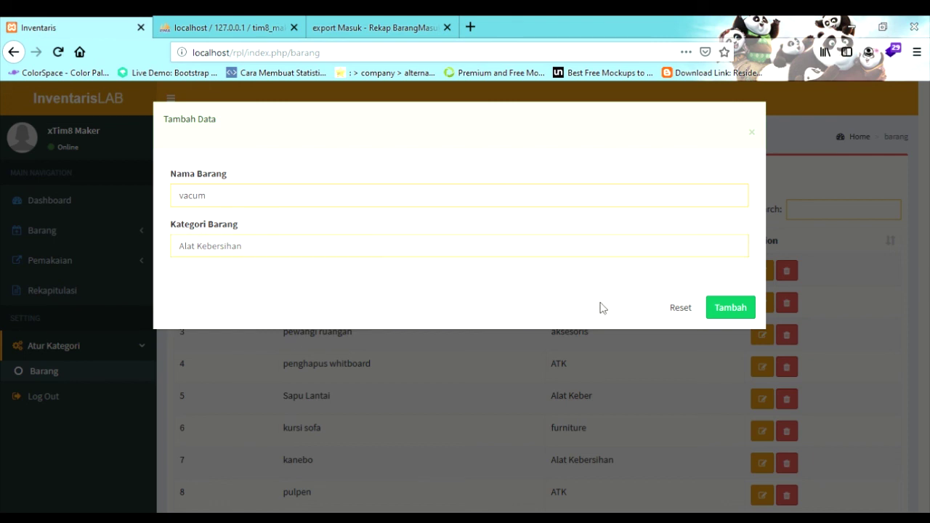
{"action": "left_click", "coordinate": [732, 309]}
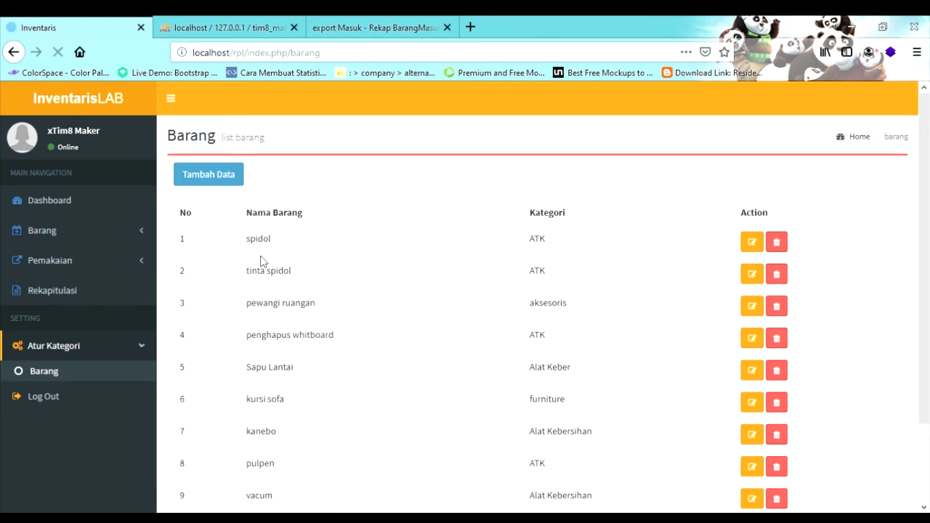
{"action": "scroll", "coordinate": [263, 263], "scroll_direction": "down", "scroll_amount": 3}
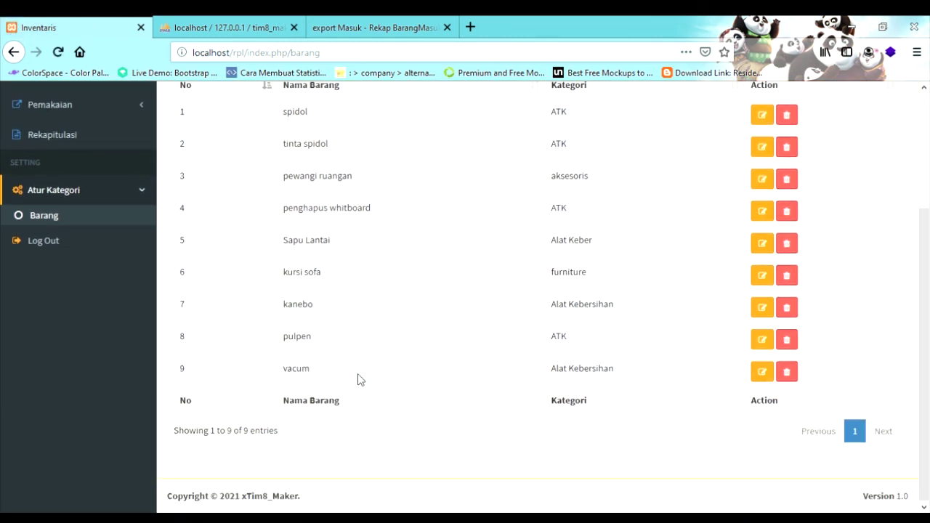
{"action": "scroll", "coordinate": [247, 342], "scroll_direction": "up", "scroll_amount": 3}
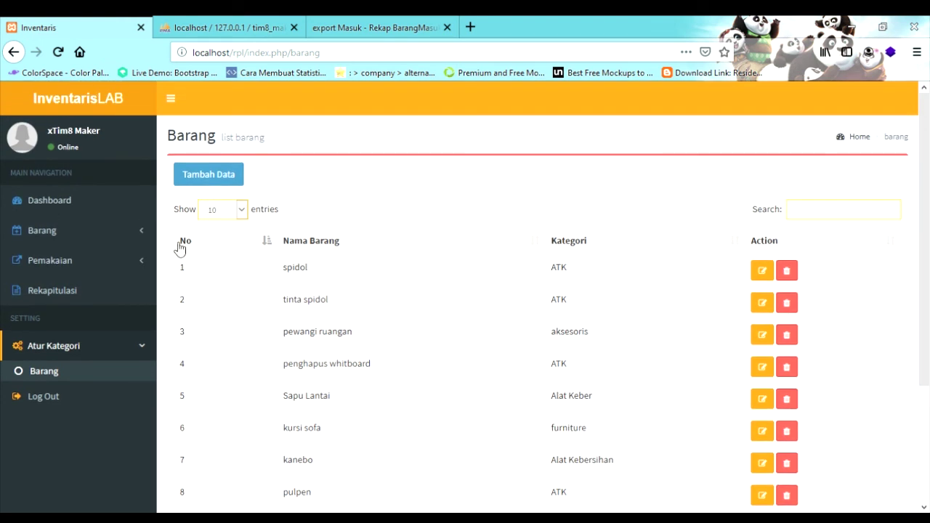
Check that vacum - Alat Kebersihan can be selected in a new incoming goods entry, and close the form without submitting
{"action": "left_click", "coordinate": [40, 233]}
{"action": "left_click", "coordinate": [40, 260]}
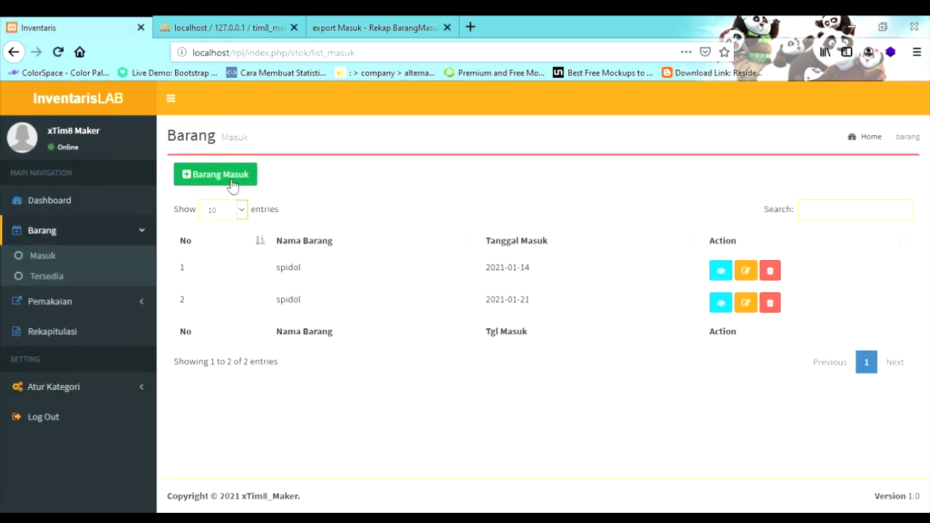
{"action": "left_click", "coordinate": [231, 180]}
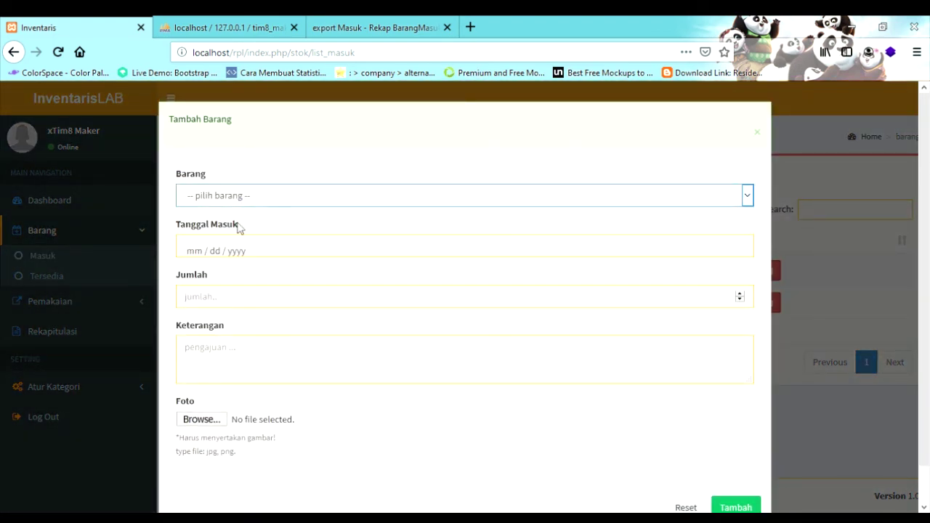
{"action": "key", "text": "Down"}
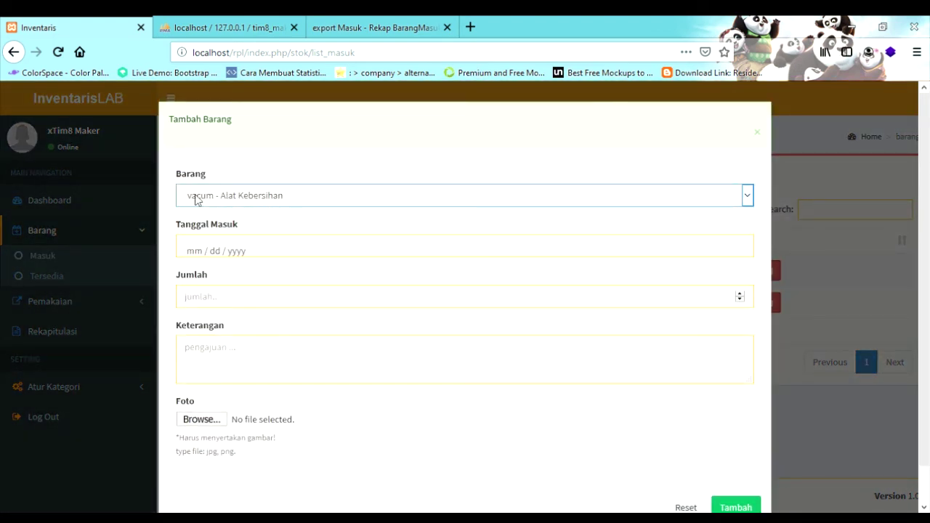
{"action": "scroll", "coordinate": [758, 164], "scroll_direction": "down", "scroll_amount": 1}
{"action": "scroll", "coordinate": [749, 183], "scroll_direction": "up", "scroll_amount": 1}
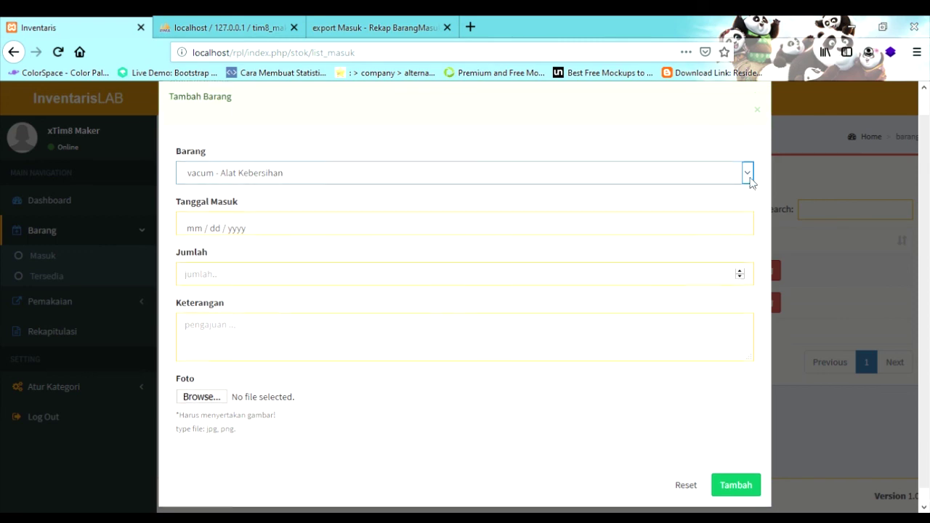
{"action": "left_click", "coordinate": [757, 134]}
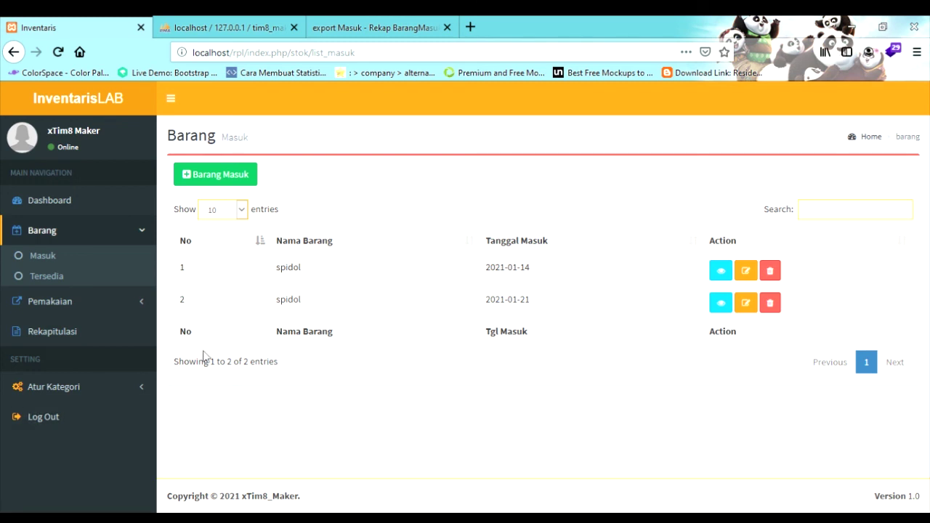
Log out of the inventory system
{"action": "left_click", "coordinate": [60, 426]}
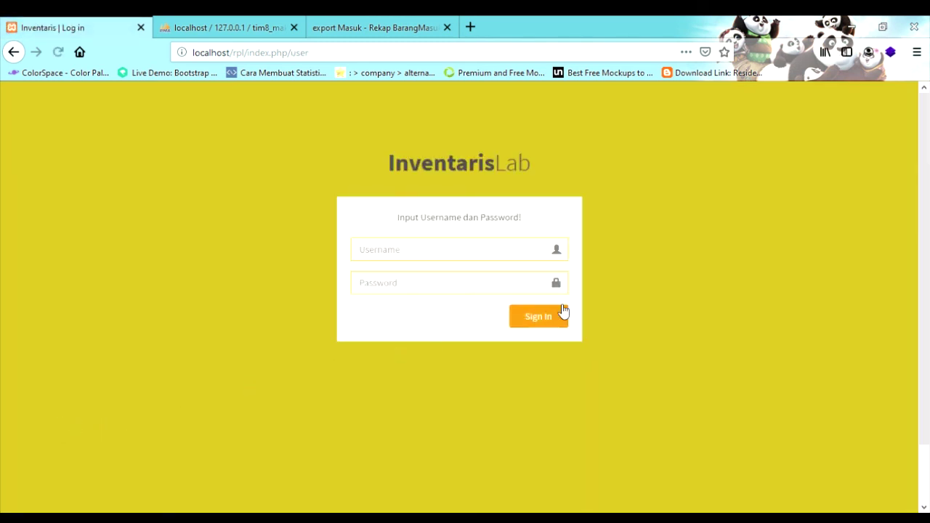